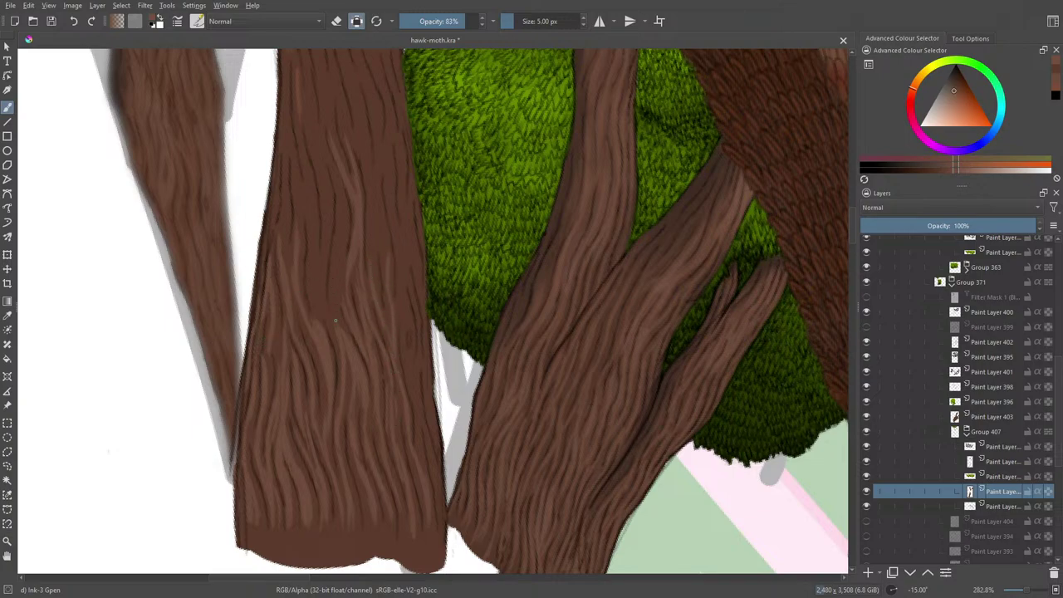
Paint thin light-brown bark lines on the plain middle part of the wide tree trunk.
mouse_move(335, 320)
left_mouse_down()
mouse_move(342, 219)
mouse_move(334, 257)
left_mouse_up()
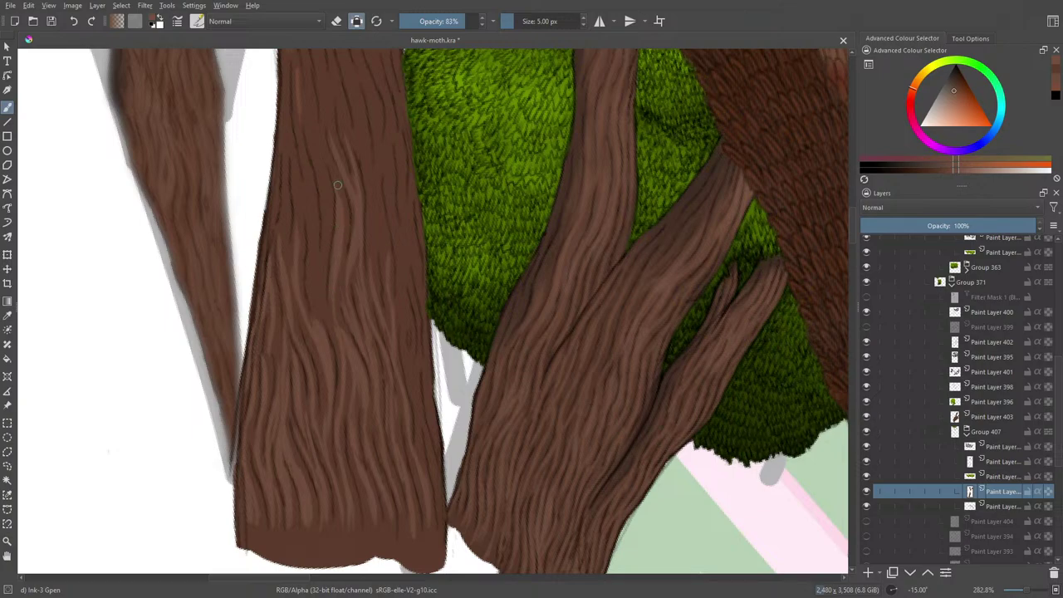
mouse_move(329, 327)
left_mouse_down()
mouse_move(311, 309)
mouse_move(313, 260)
mouse_move(319, 307)
mouse_move(327, 241)
mouse_move(318, 167)
mouse_move(323, 320)
mouse_move(294, 100)
mouse_move(285, 141)
mouse_move(301, 198)
mouse_move(297, 246)
mouse_move(303, 179)
mouse_move(308, 196)
mouse_move(297, 269)
mouse_move(281, 238)
mouse_move(289, 275)
mouse_move(280, 149)
mouse_move(269, 226)
left_mouse_up()
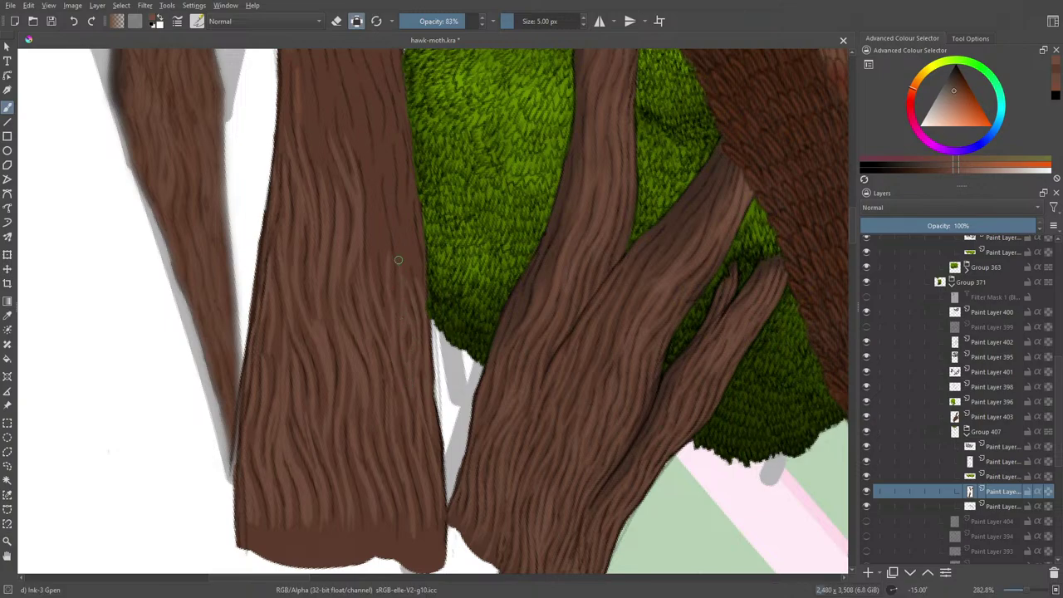
mouse_move(391, 200)
left_mouse_down()
mouse_move(392, 157)
mouse_move(401, 187)
left_mouse_up()
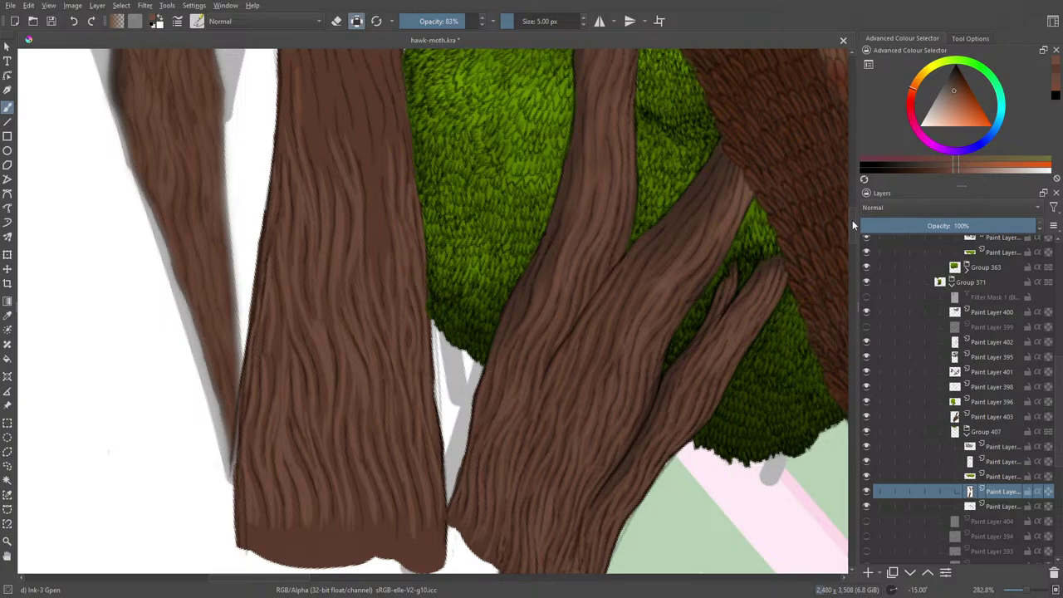
Continue the thin light-brown bark lines up the wide trunk until they meet the green foliage.
scroll(432, 311, "up", 5)
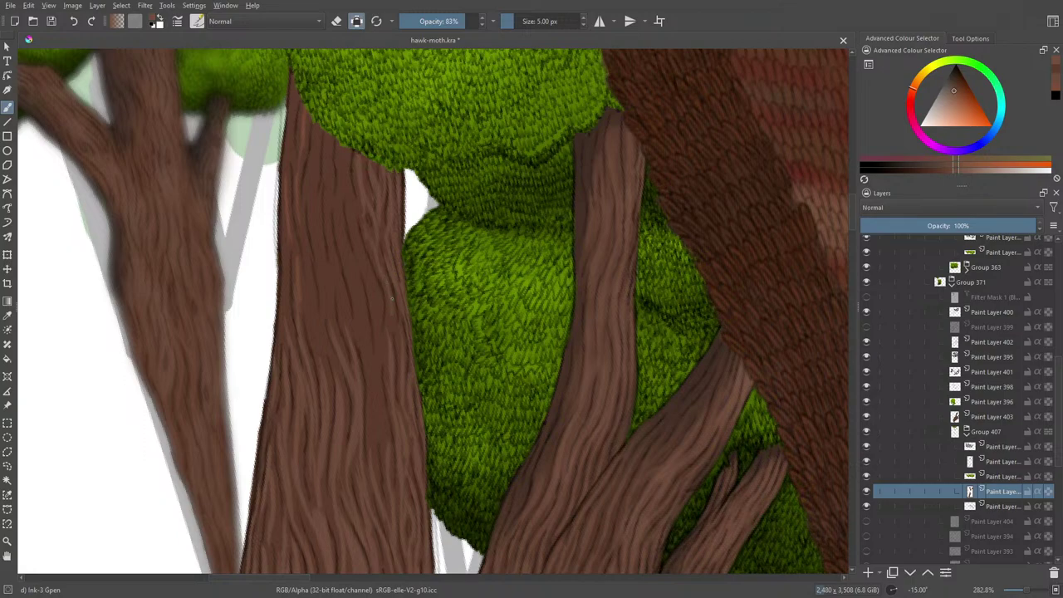
mouse_move(378, 438)
left_mouse_down()
mouse_move(374, 362)
mouse_move(371, 384)
left_mouse_up()
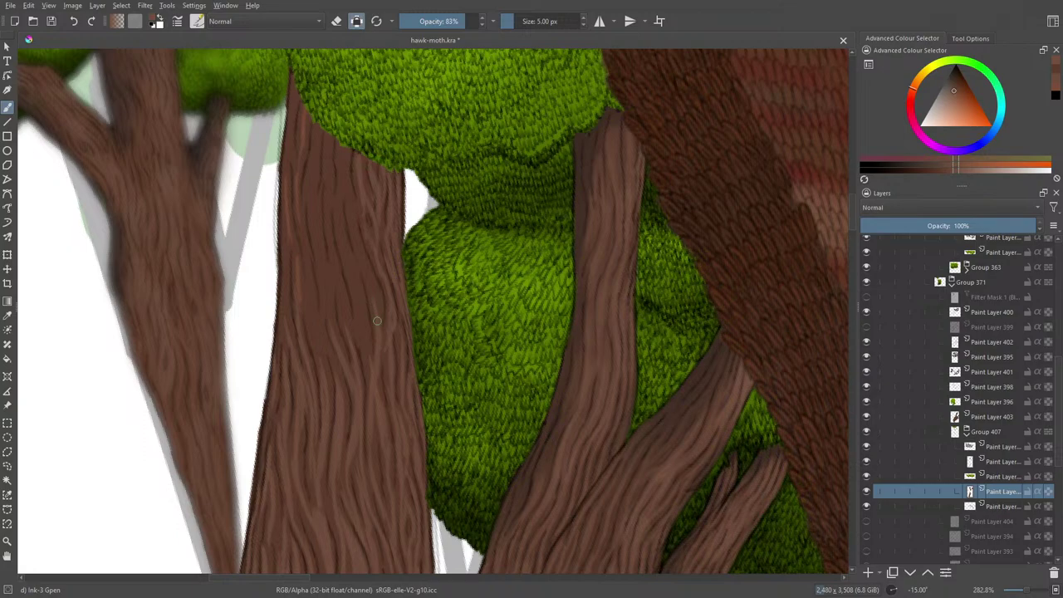
mouse_move(354, 234)
left_mouse_down()
mouse_move(349, 199)
mouse_move(351, 278)
left_mouse_up()
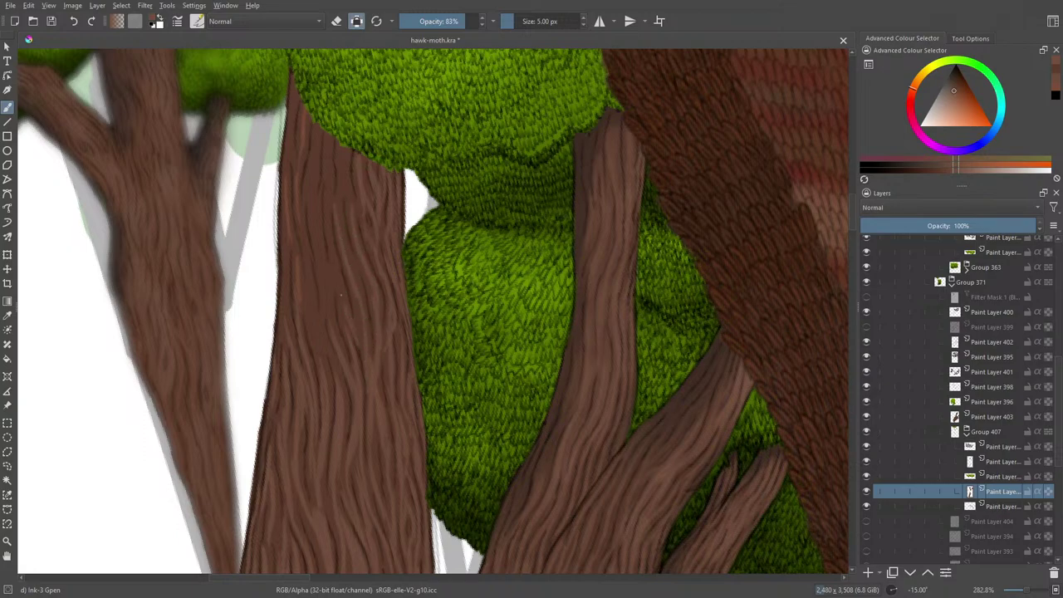
left_click_drag(328, 234, 325, 198)
left_click_drag(316, 234, 322, 317)
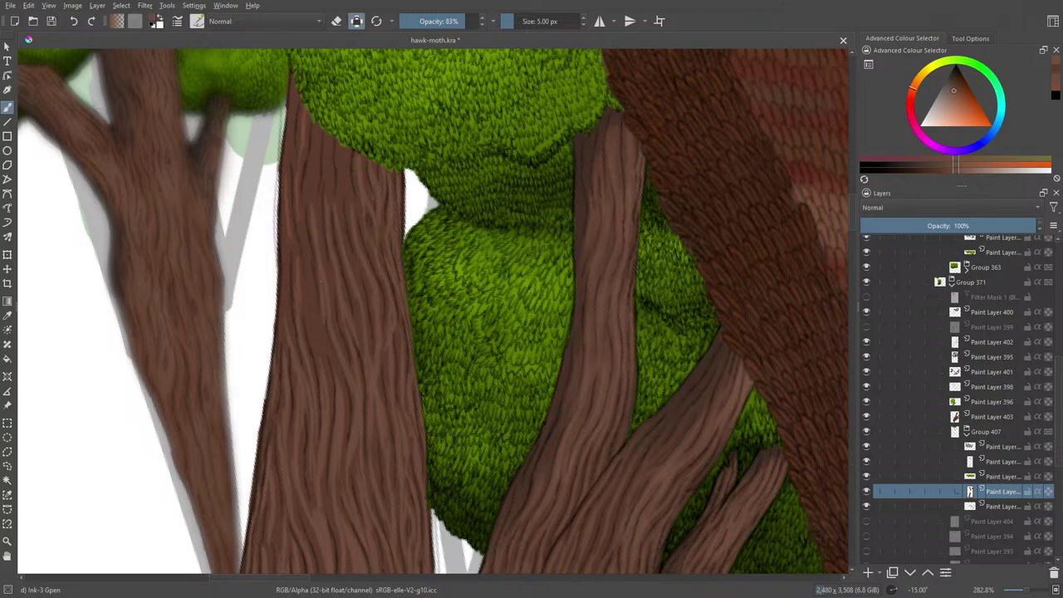
mouse_move(317, 358)
left_mouse_down()
mouse_move(298, 228)
mouse_move(314, 130)
mouse_move(328, 195)
mouse_move(344, 161)
mouse_move(340, 130)
left_mouse_up()
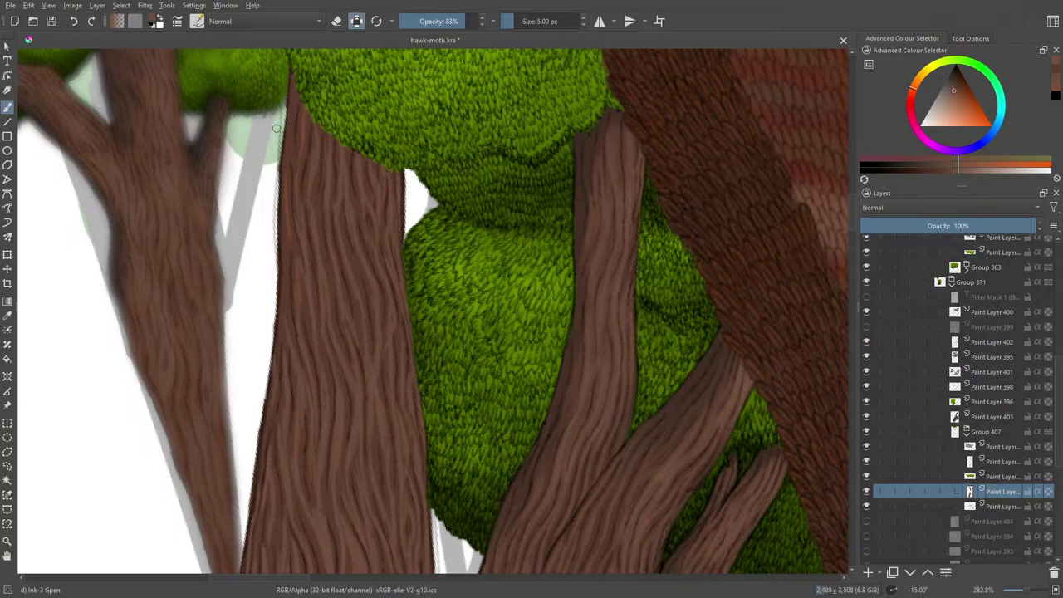
left_click_drag(288, 157, 291, 98)
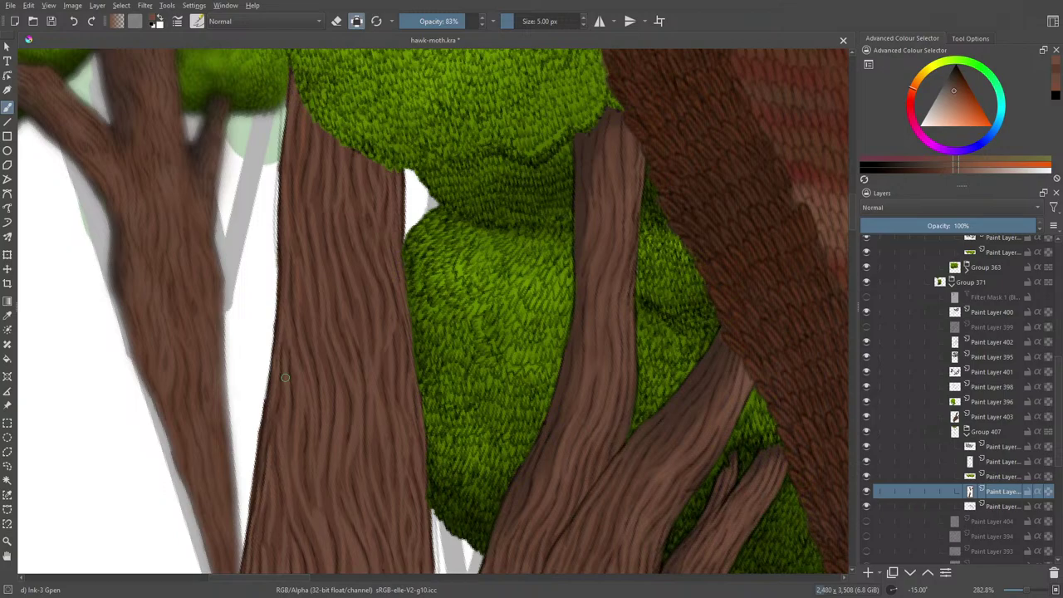
Blend the bark lines along the wide trunk with the Blender Basic brush at a size of 8.35 px.
right_click(236, 534)
left_click(110, 434)
left_click(199, 21)
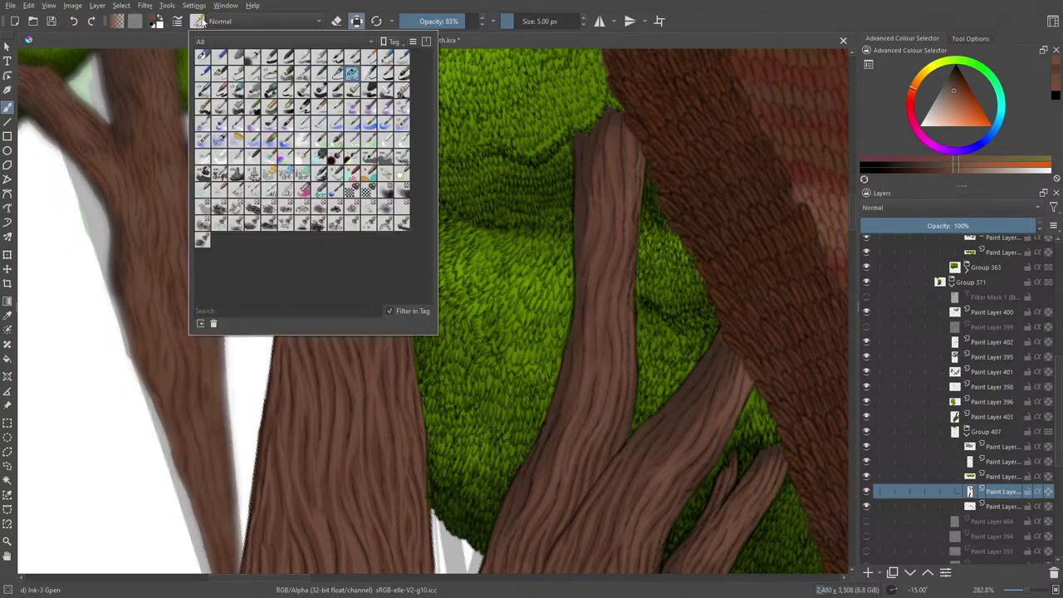
left_click(386, 139)
right_click(387, 425)
right_click(387, 425)
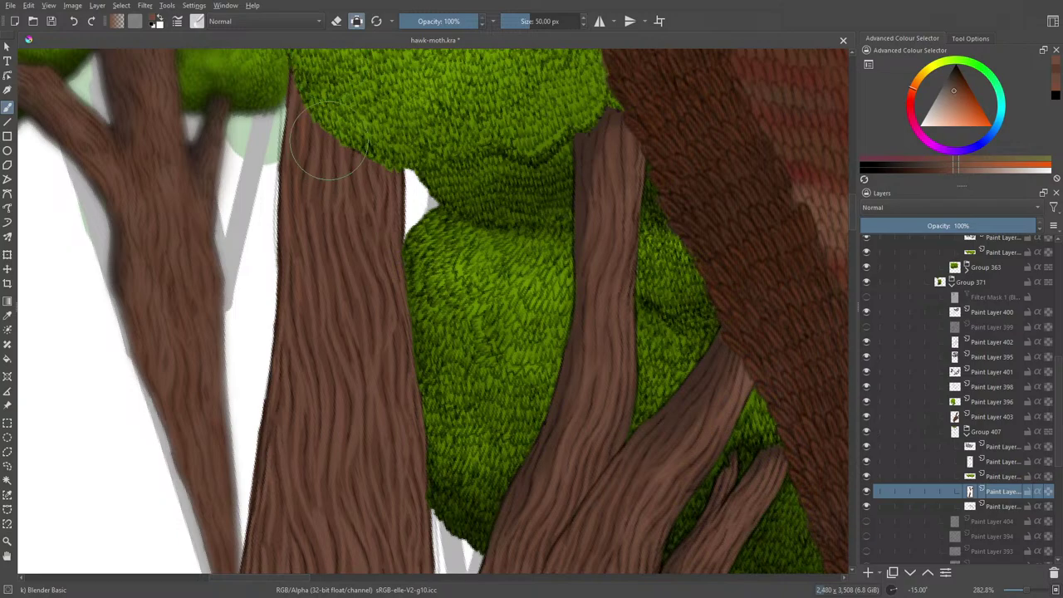
left_click_drag(539, 21, 515, 21)
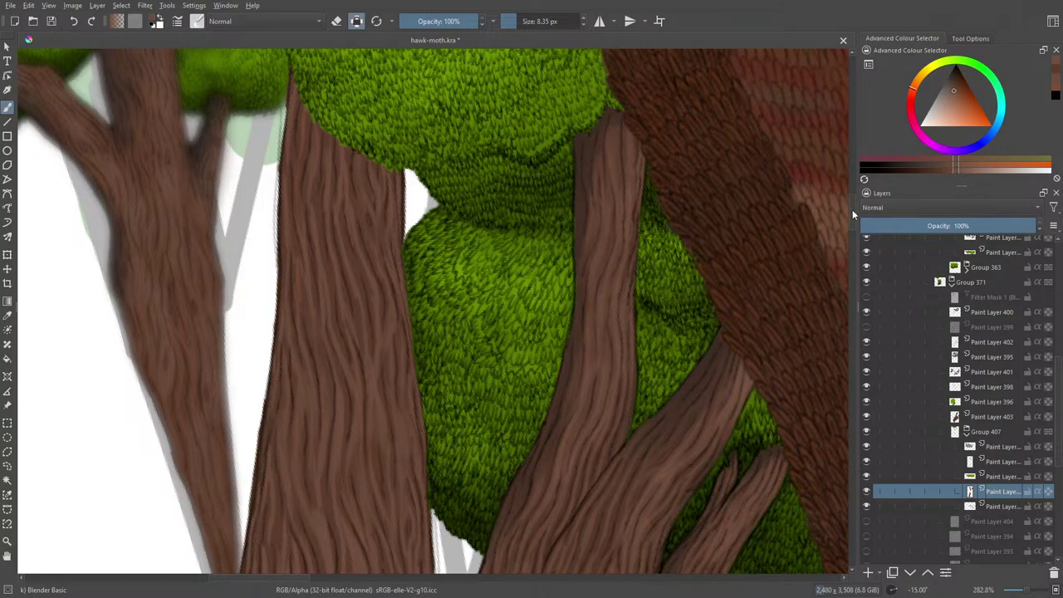
scroll(276, 296, "down", 5)
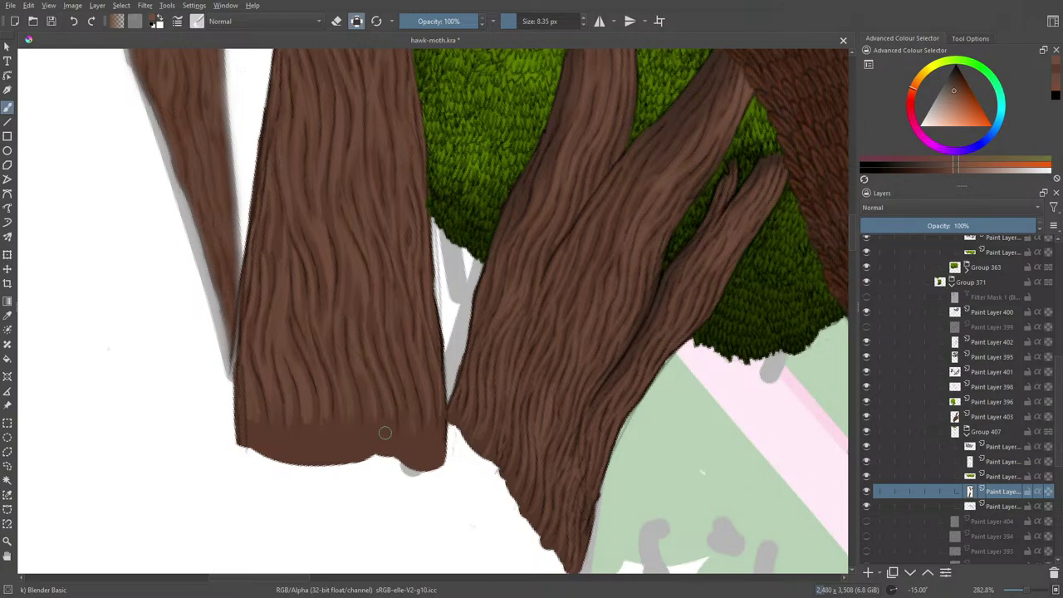
scroll(1026, 589, "down", 2)
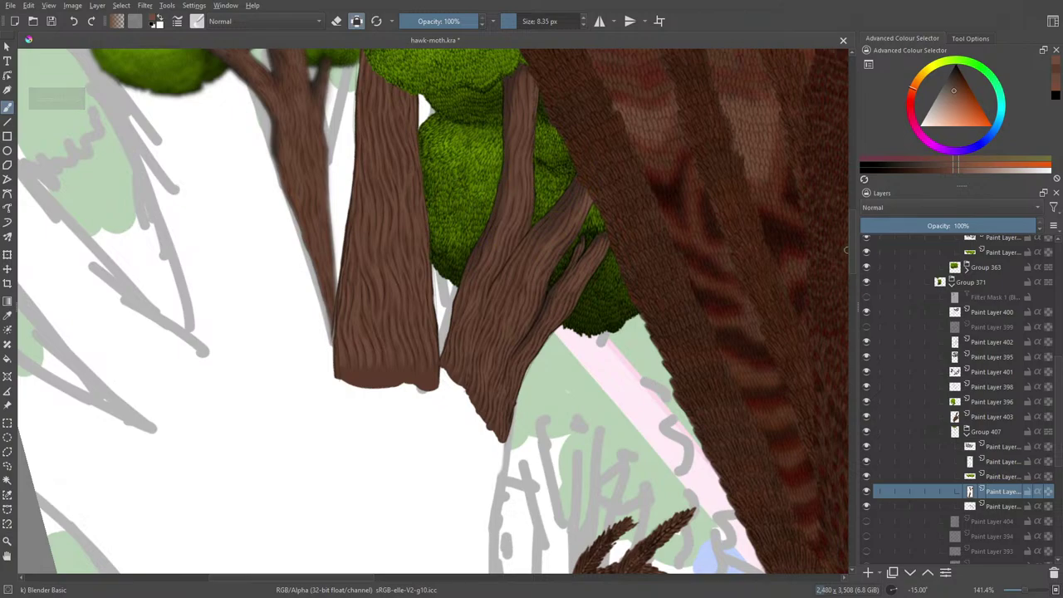
scroll(855, 241, "up", 3)
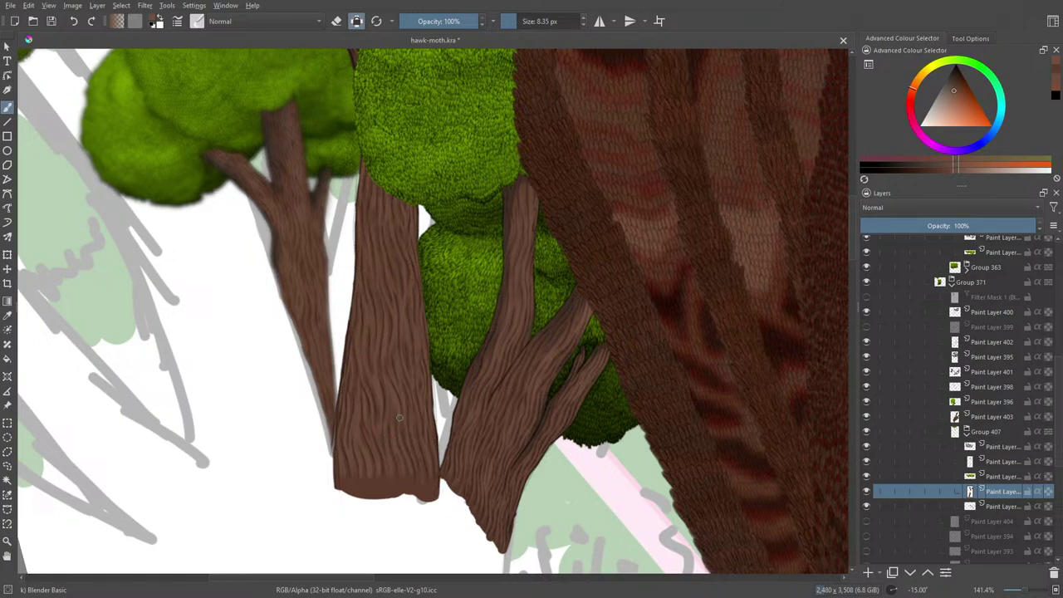
Shade the edges of the wide trunk in near-black brown with the Basic-2 Opacity brush at 75% opacity and 40 px.
right_click(309, 405)
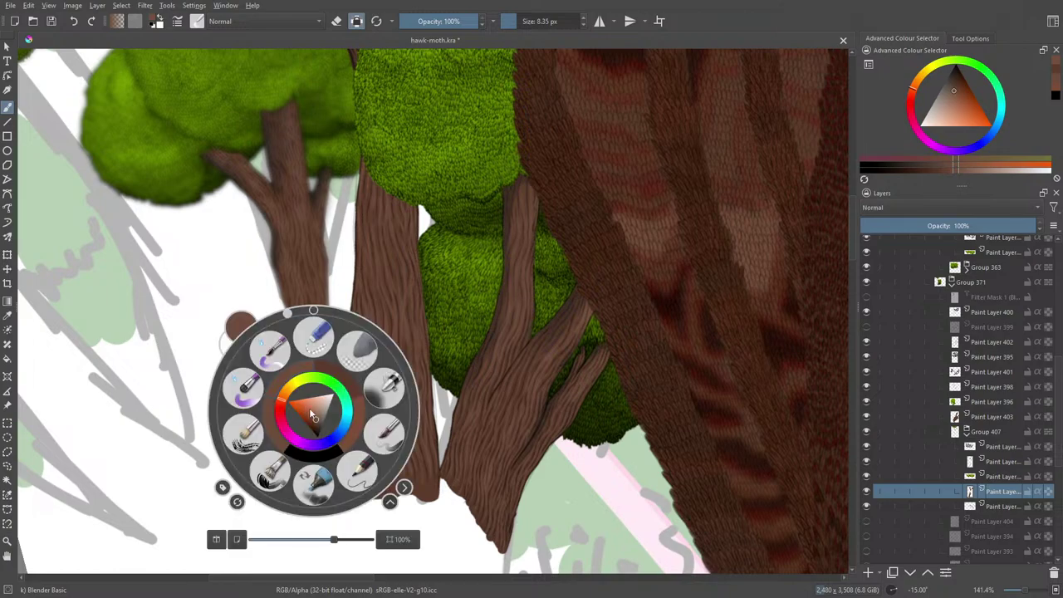
left_click(185, 269)
right_click(149, 192)
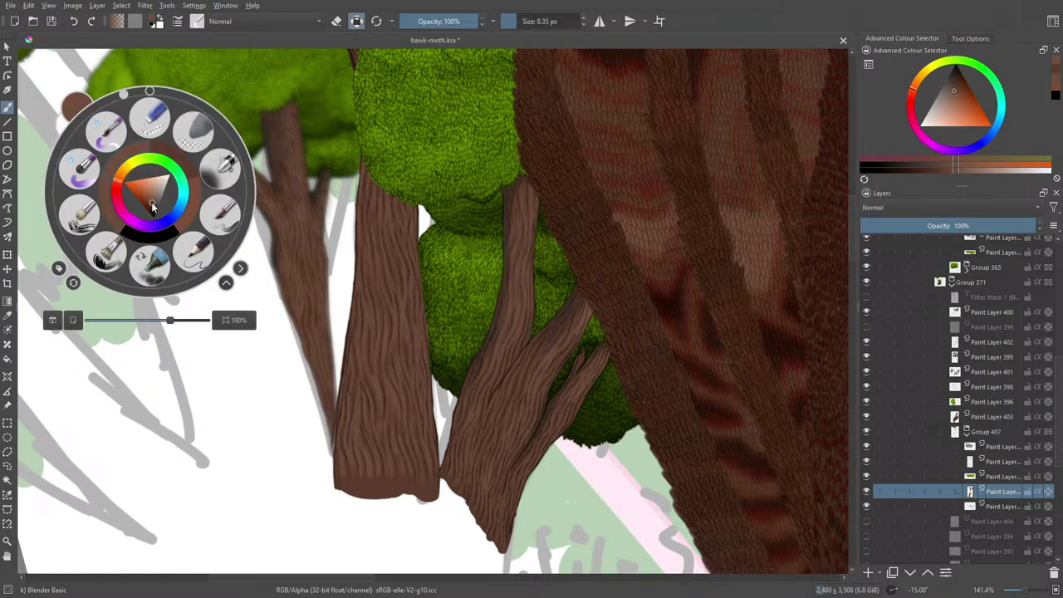
left_click_drag(152, 206, 153, 210)
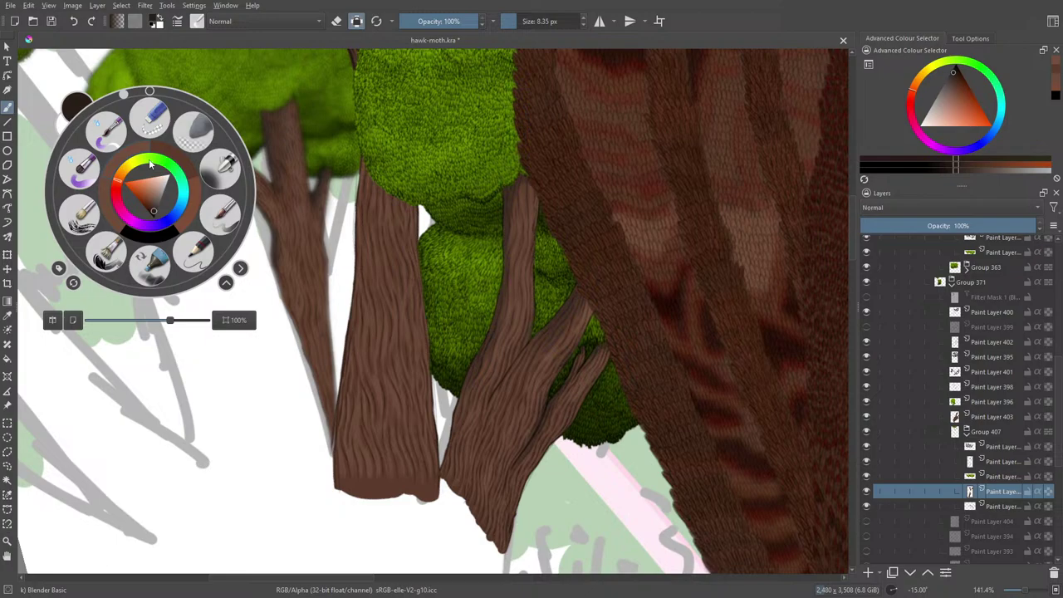
left_click(198, 21)
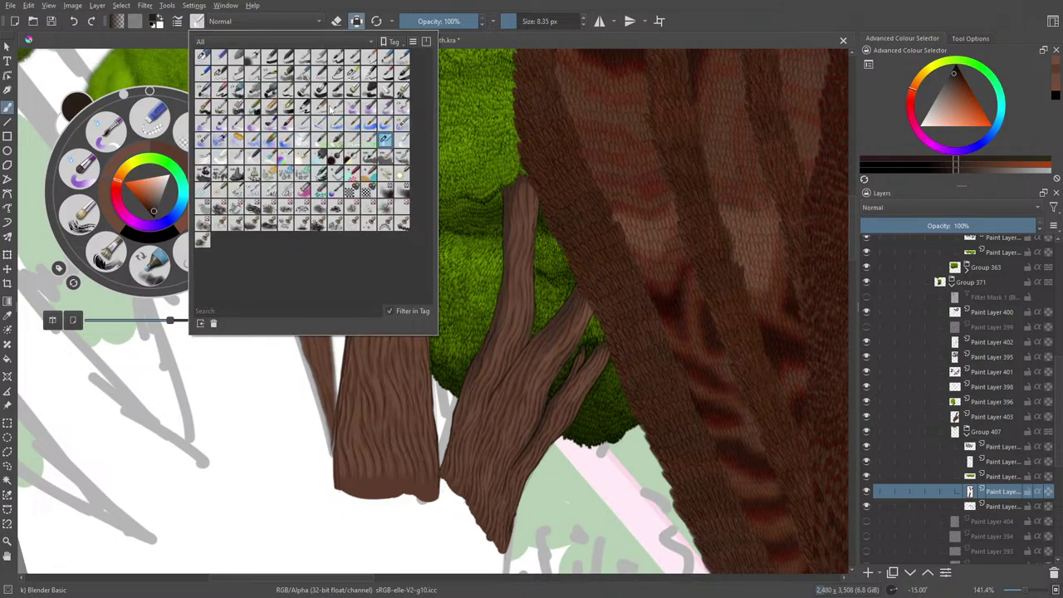
left_click(284, 58)
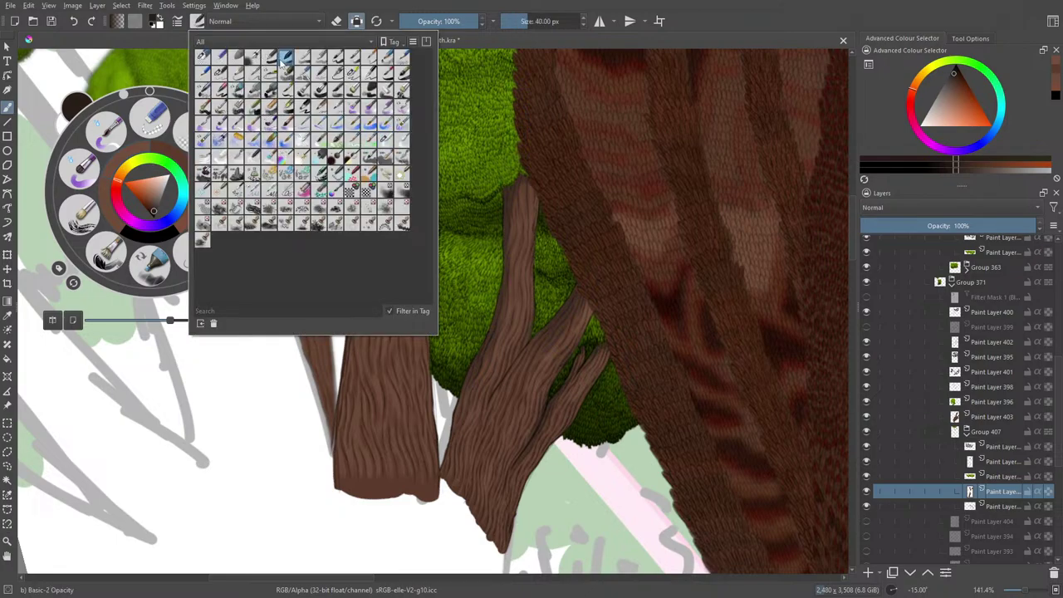
right_click(408, 427)
right_click(397, 465)
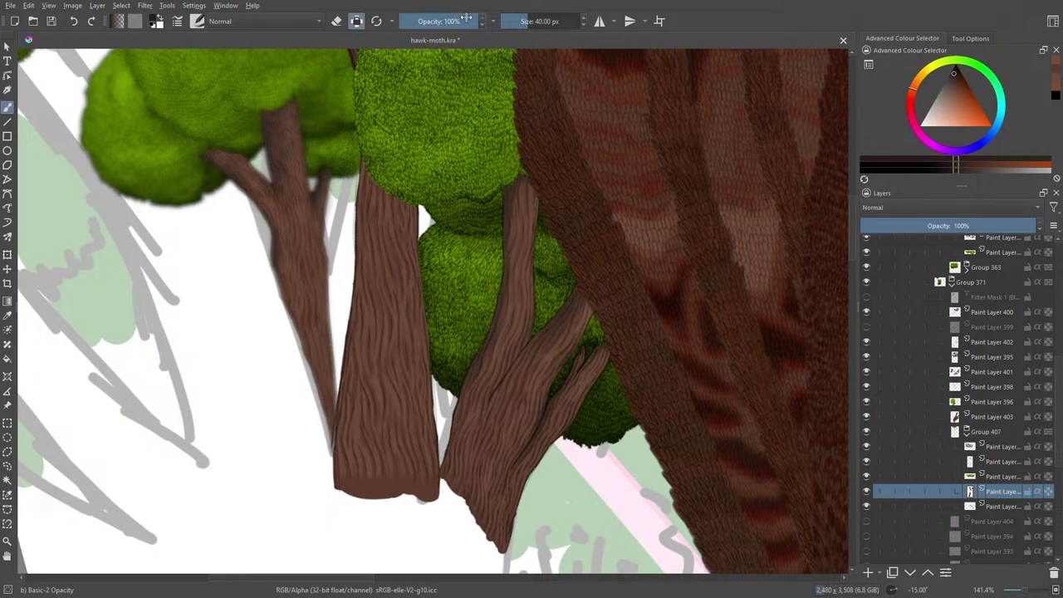
left_click_drag(466, 18, 459, 19)
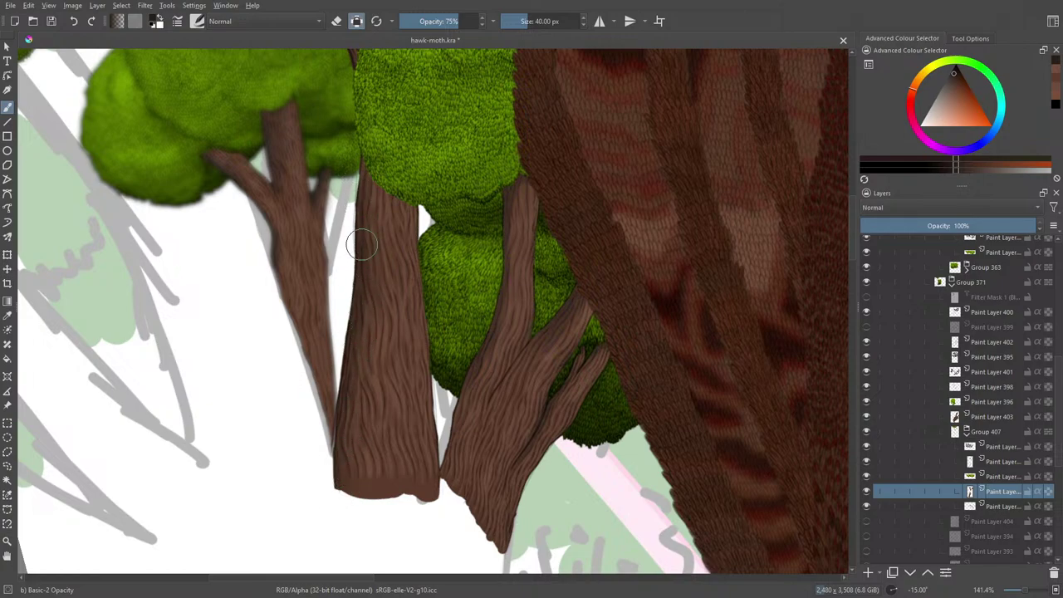
scroll(830, 220, "up", 3)
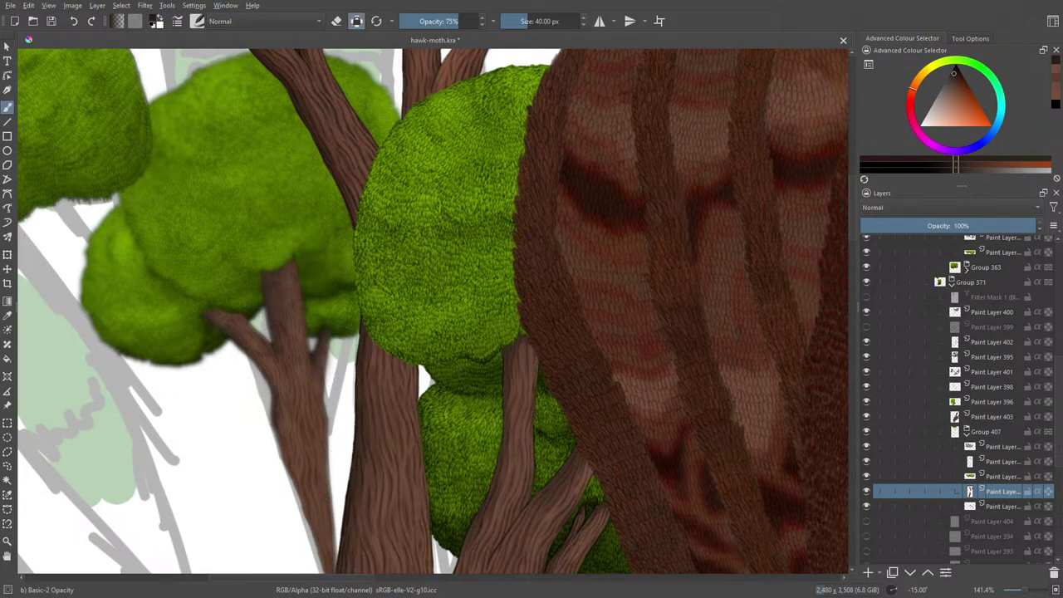
scroll(850, 216, "down", 3)
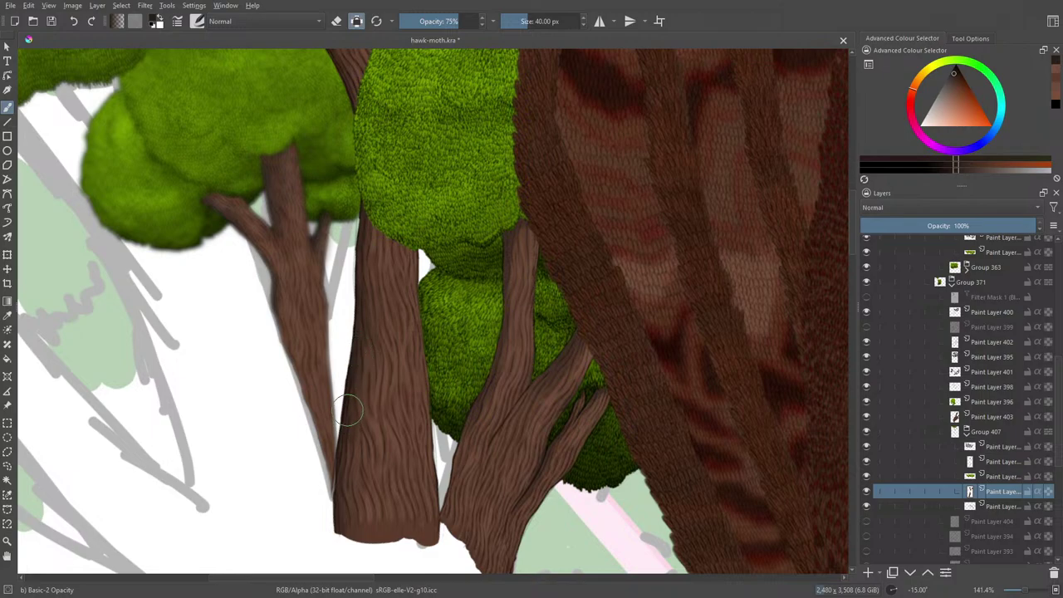
Pick a medium brown and paint soft highlights over the lower part of the wide trunk.
right_click(344, 355)
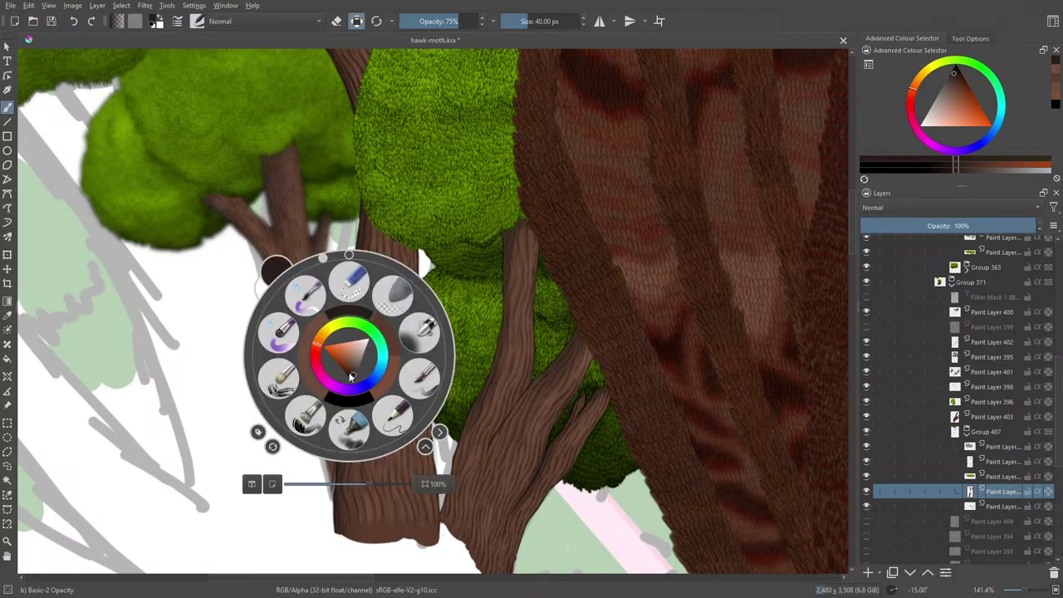
left_click_drag(351, 376, 350, 363)
left_click(289, 244)
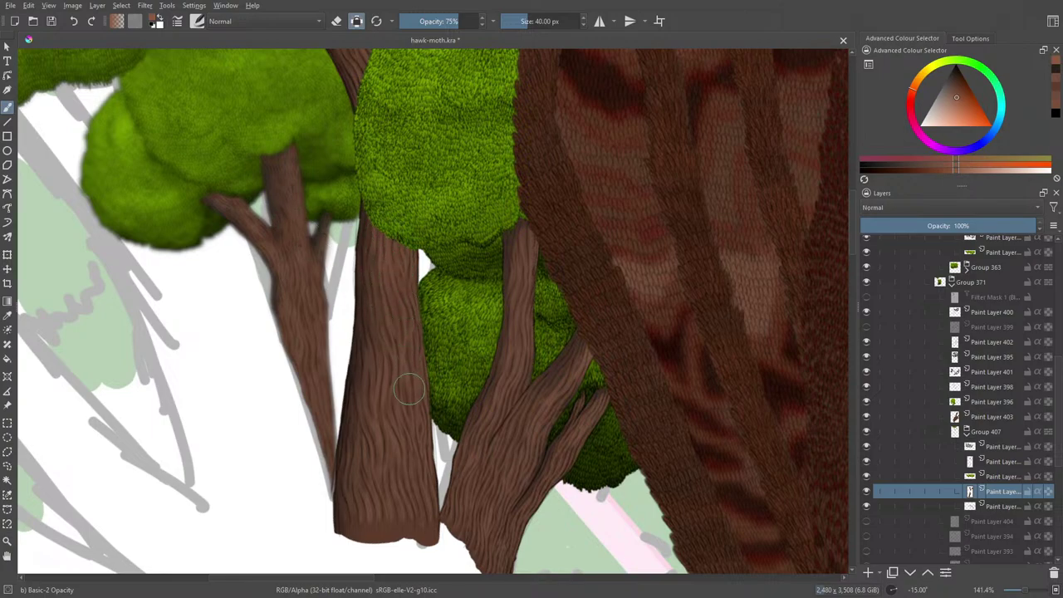
mouse_move(410, 425)
left_mouse_down()
mouse_move(412, 503)
mouse_move(376, 500)
left_mouse_up()
Try a lighter orange-brown highlight down the centre of the wide trunk.
right_click(341, 366)
left_click(340, 372)
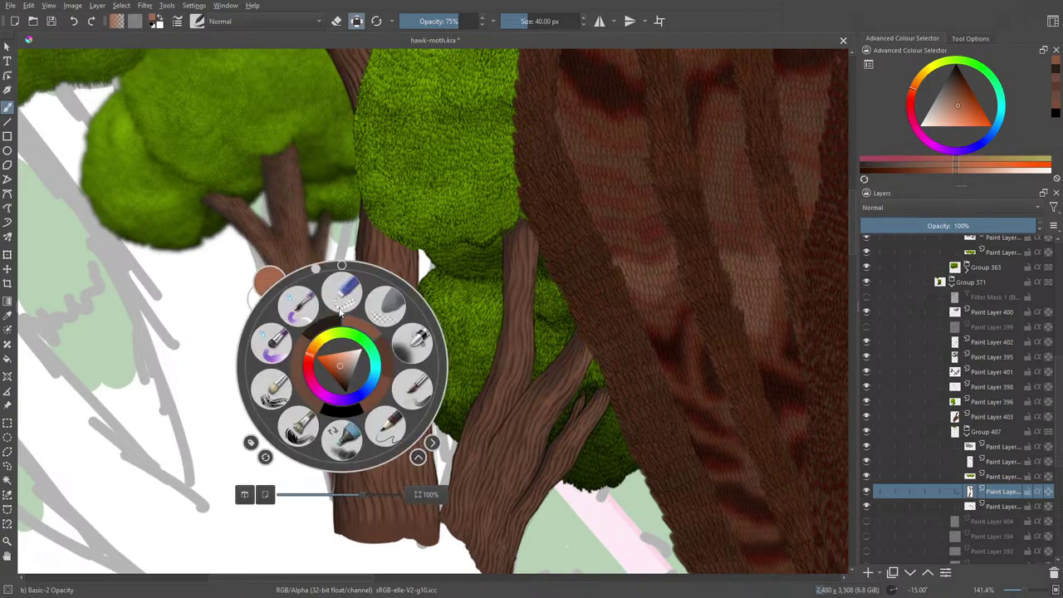
left_click(351, 261)
mouse_move(390, 251)
left_mouse_down()
mouse_move(405, 373)
mouse_move(402, 347)
mouse_move(391, 435)
mouse_move(399, 448)
mouse_move(409, 428)
mouse_move(411, 472)
mouse_move(392, 448)
mouse_move(378, 488)
mouse_move(385, 340)
left_mouse_up()
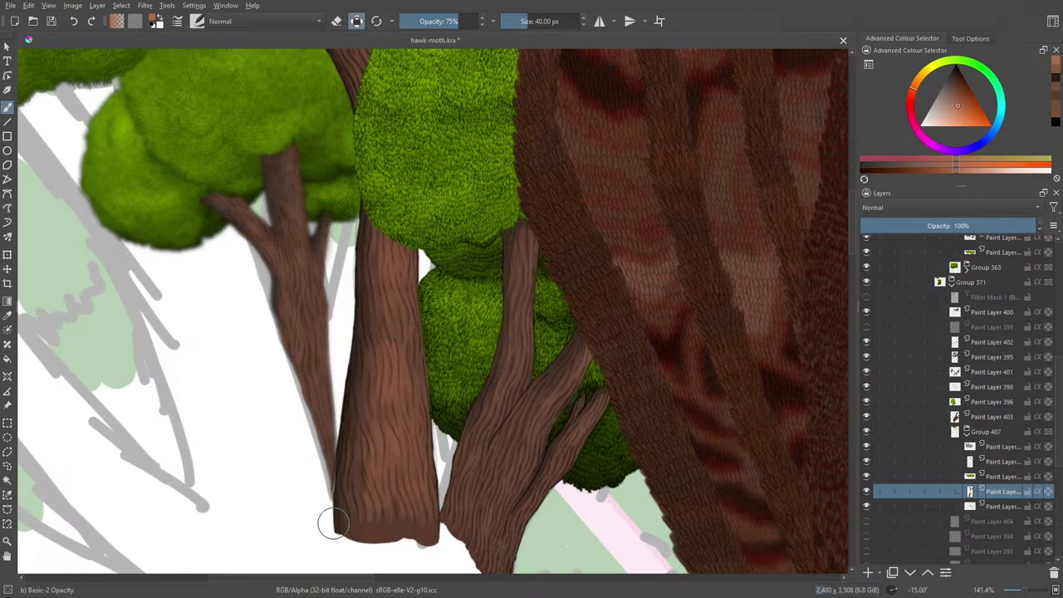
Try a darker reddish brown to deepen the shading along the wide trunk's edges and base.
right_click(366, 424)
left_click(366, 431)
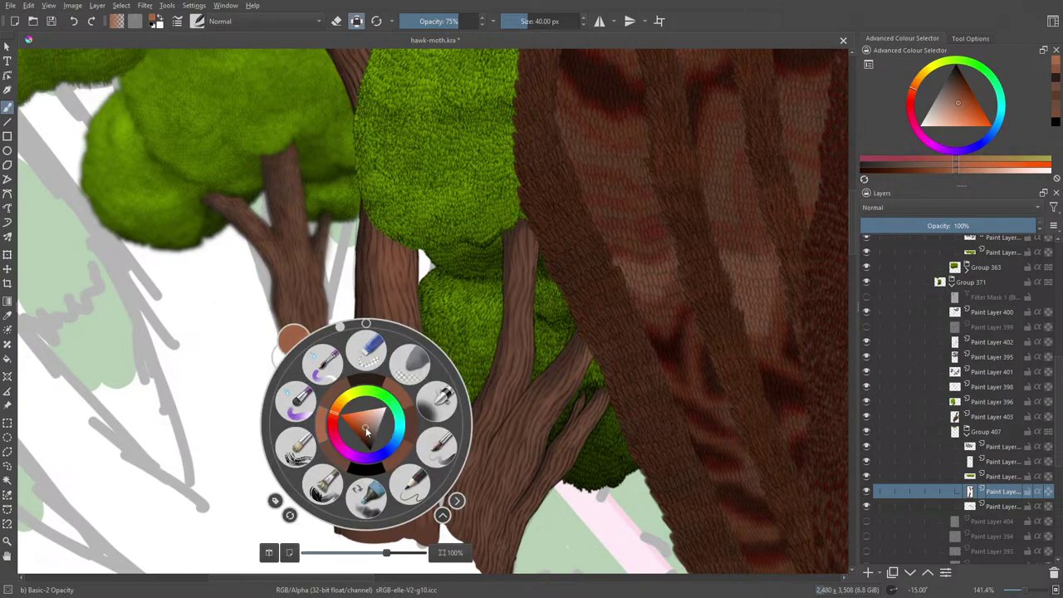
mouse_move(366, 434)
left_mouse_down()
mouse_move(368, 444)
mouse_move(363, 429)
left_mouse_up()
left_click(376, 292)
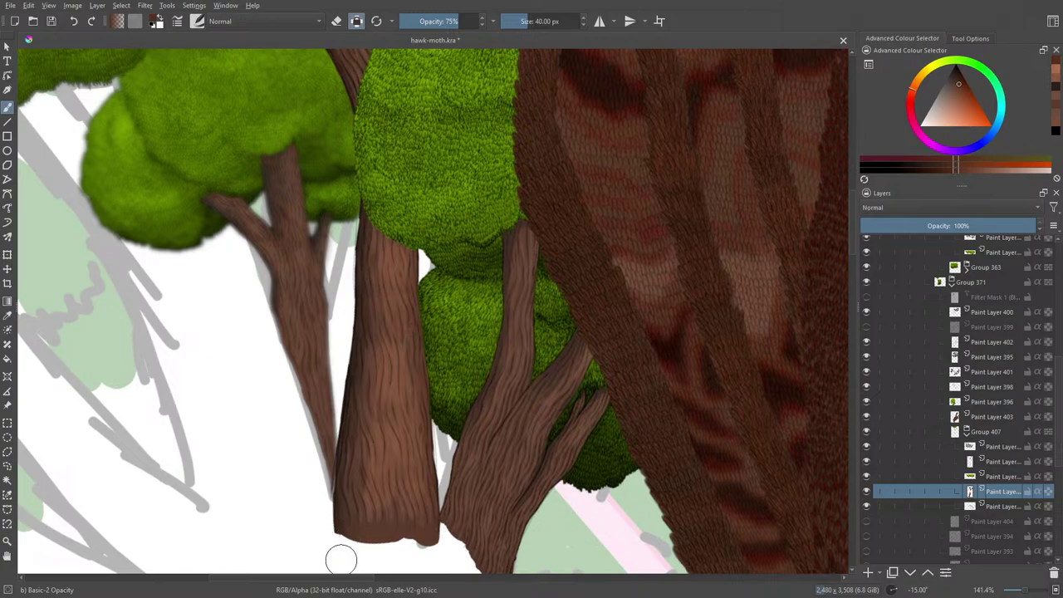
scroll(849, 226, "up", 3)
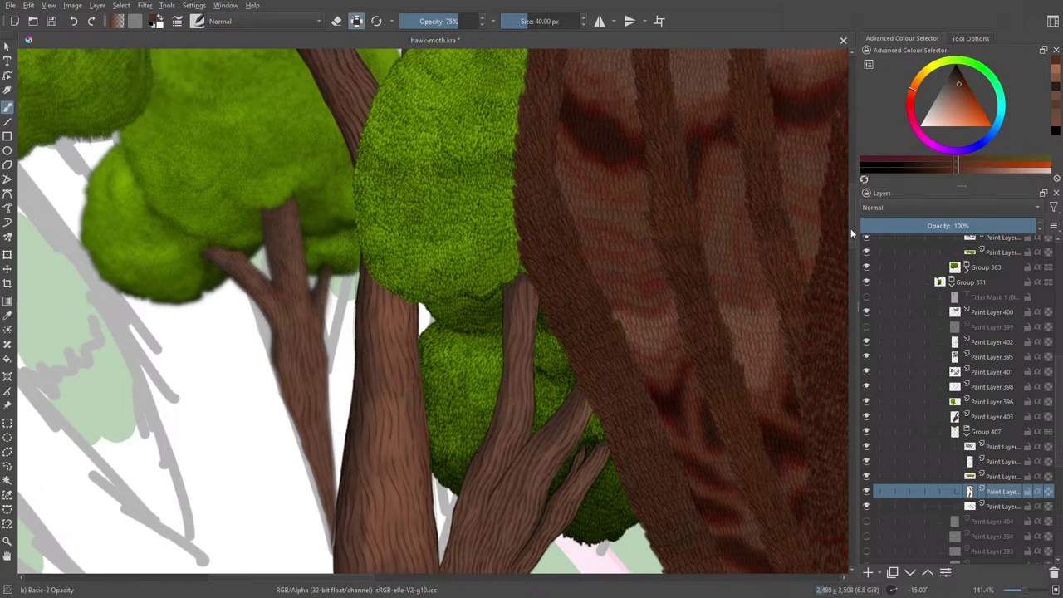
scroll(848, 220, "up", 1)
scroll(847, 218, "down", 3)
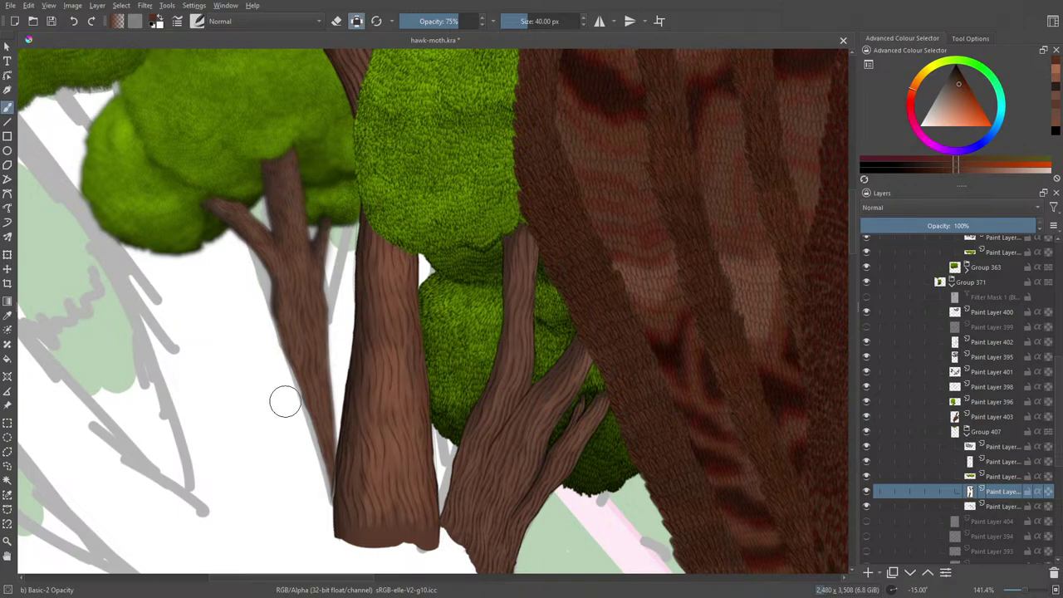
Undo the latest orange-brown highlight and dark shading strokes on the wide trunk.
left_click(72, 20)
left_click(72, 20)
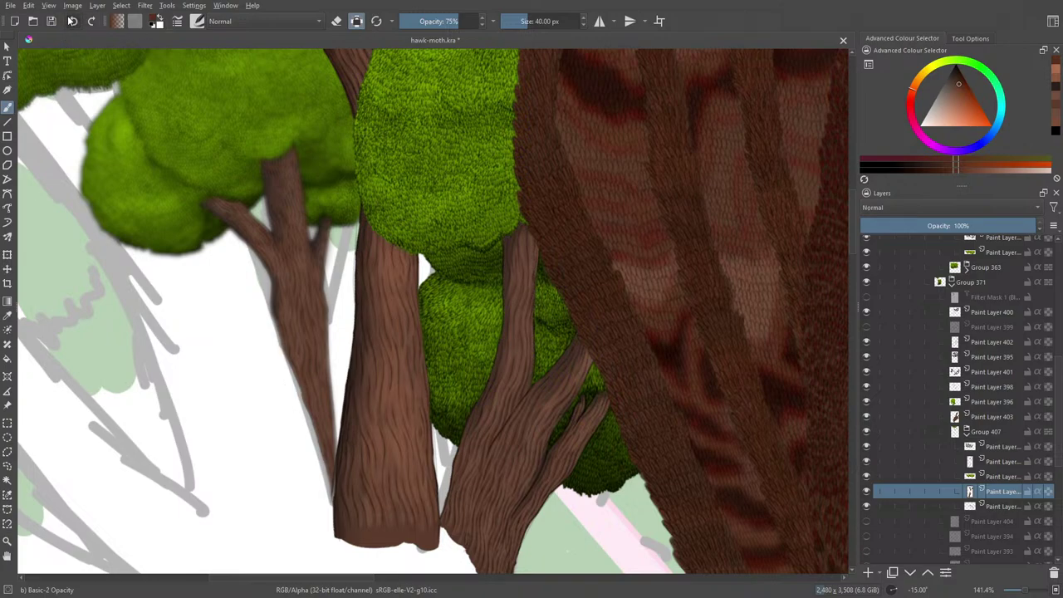
left_click(73, 21)
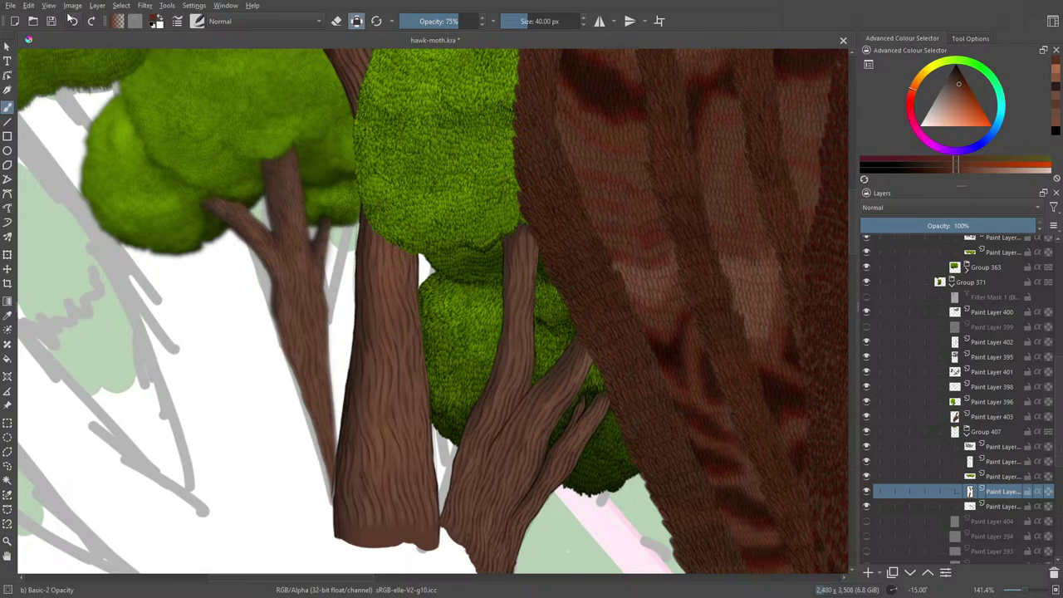
left_click(72, 21)
left_click(72, 22)
right_click(371, 378)
left_click(257, 228)
mouse_move(257, 228)
left_mouse_down()
mouse_move(273, 286)
mouse_move(270, 251)
left_mouse_up()
scroll(843, 228, "up", 3)
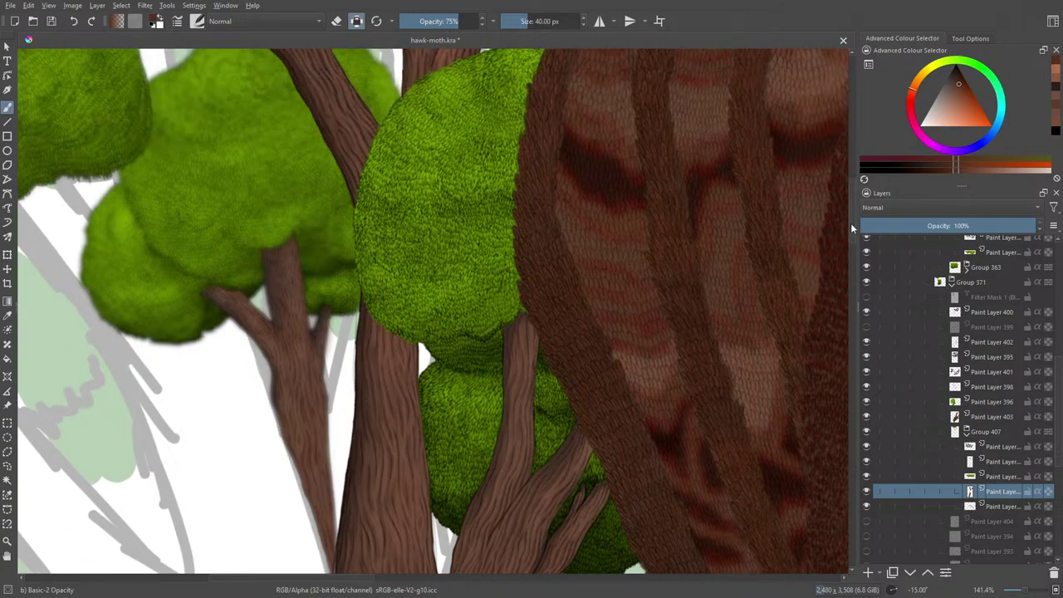
Look over the painted tree trunks and compare the illustration with Group 407 hidden and shown to check what the group contains.
scroll(851, 229, "up", 4)
scroll(855, 241, "down", 10)
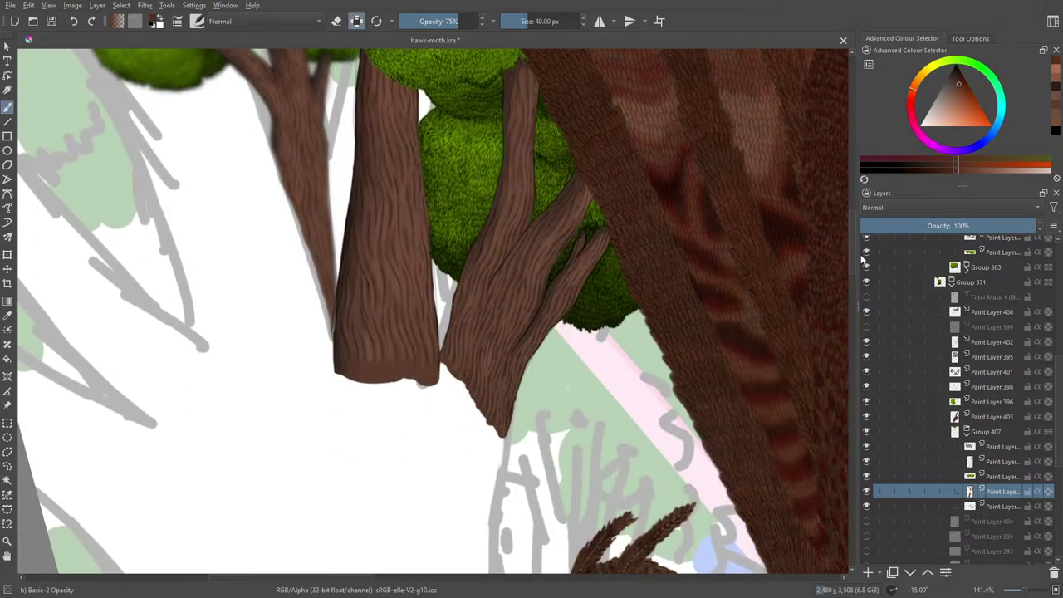
mouse_move(861, 254)
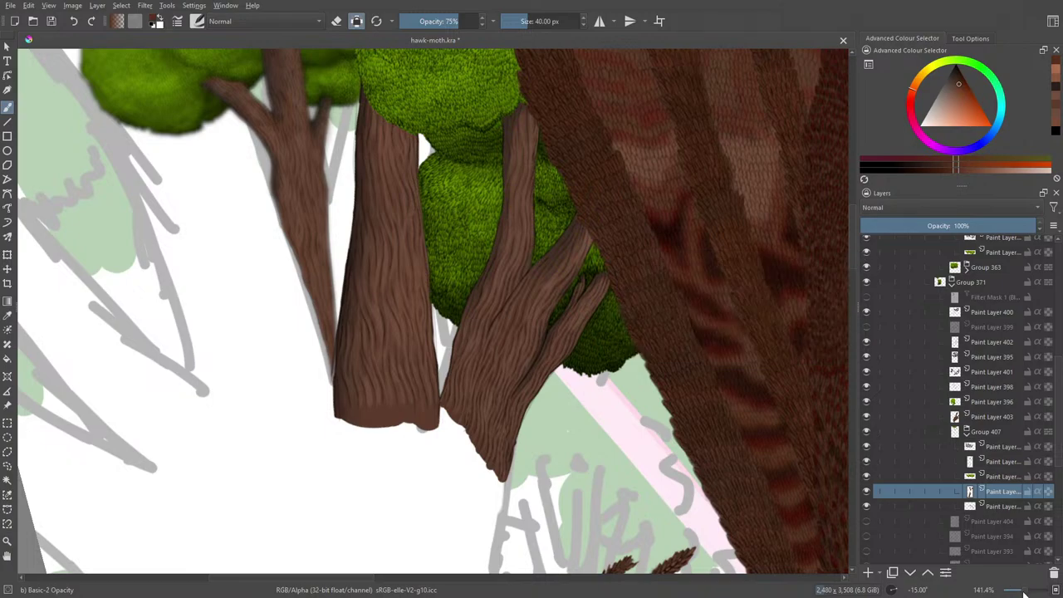
mouse_move(1022, 593)
left_mouse_down()
mouse_move(1008, 593)
mouse_move(1026, 591)
left_mouse_up()
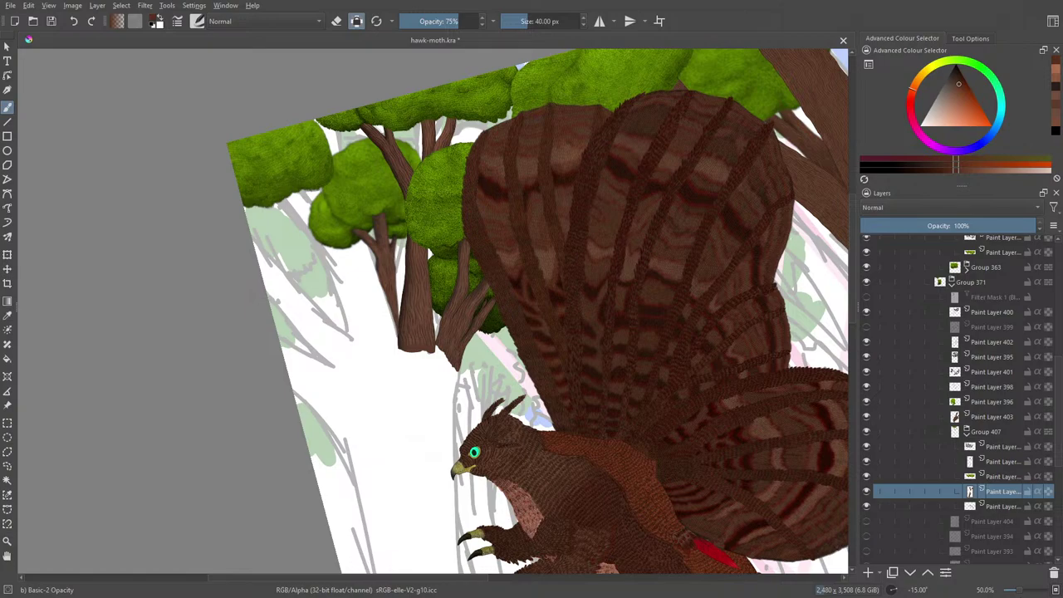
left_click(965, 431)
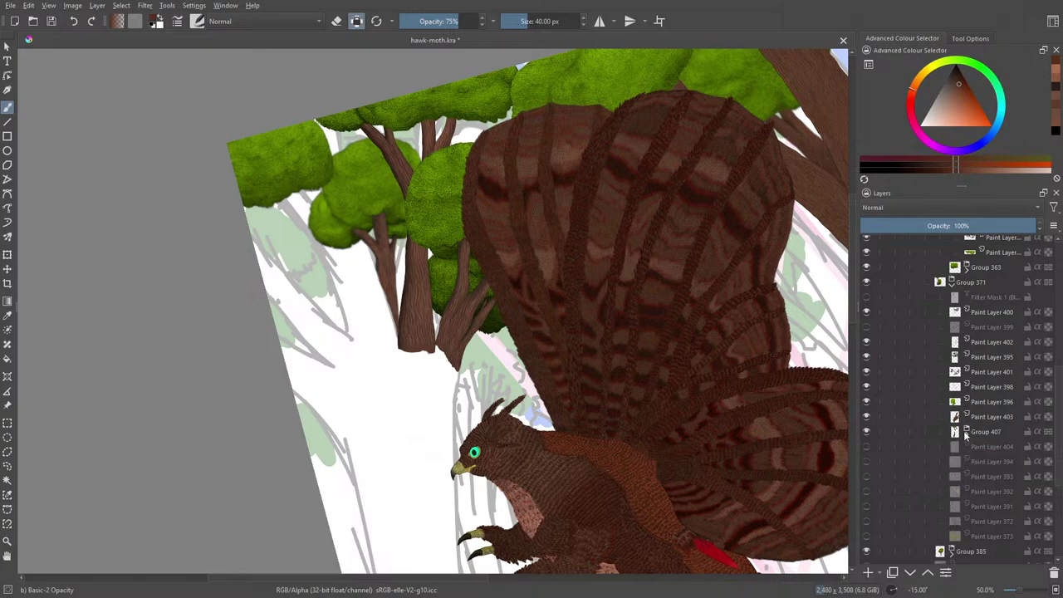
left_click(866, 432)
left_click(866, 433)
left_click(966, 432)
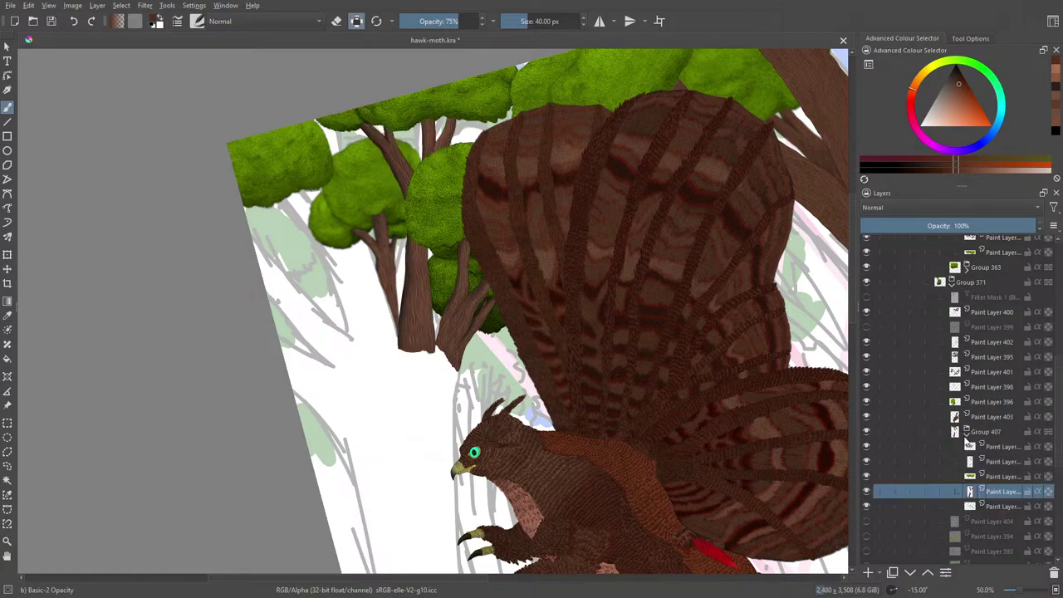
left_click(964, 432)
left_click(866, 432)
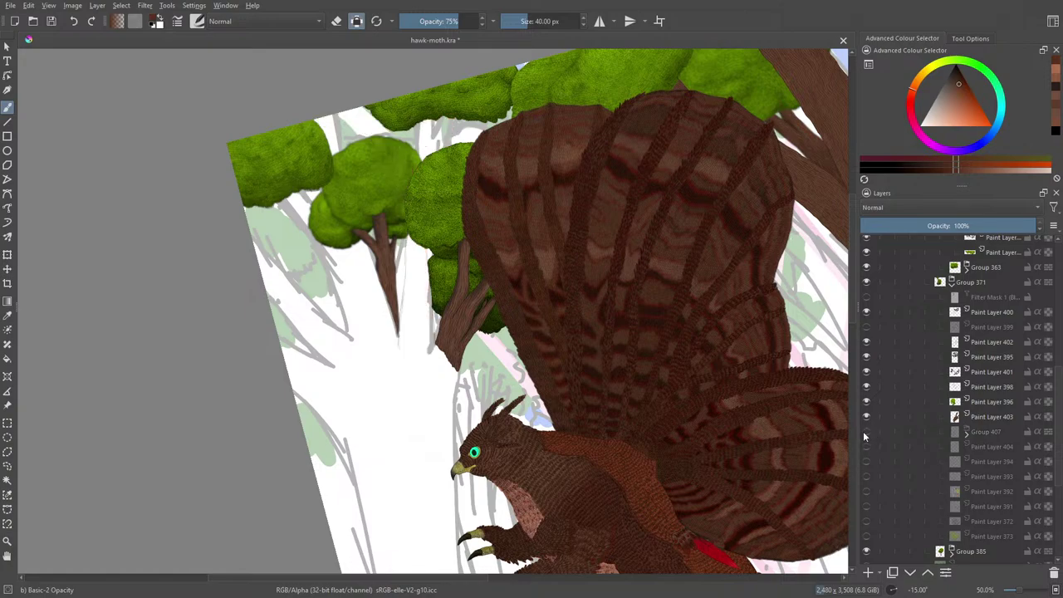
left_click(866, 432)
left_click(866, 433)
left_click(865, 433)
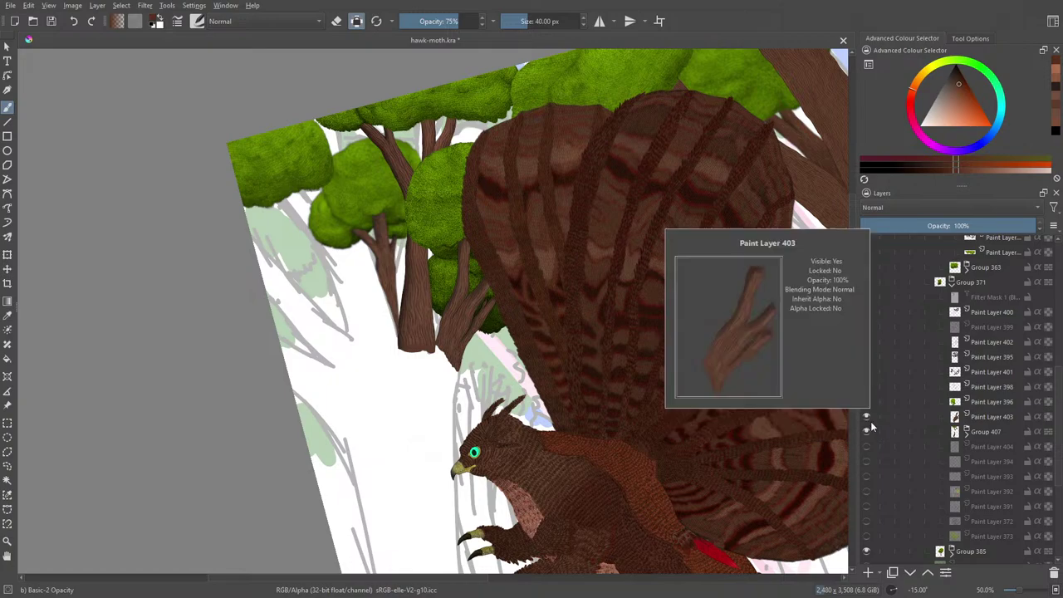
left_click(866, 431)
left_click(866, 431)
Merge Group 407 into a single paint layer.
left_click(989, 429)
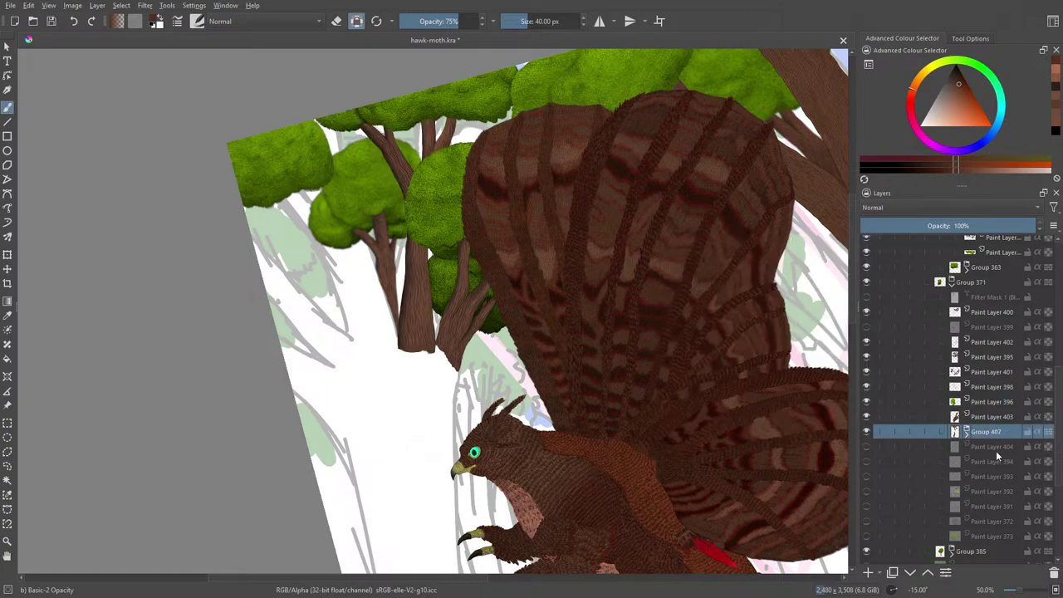
right_click(995, 430)
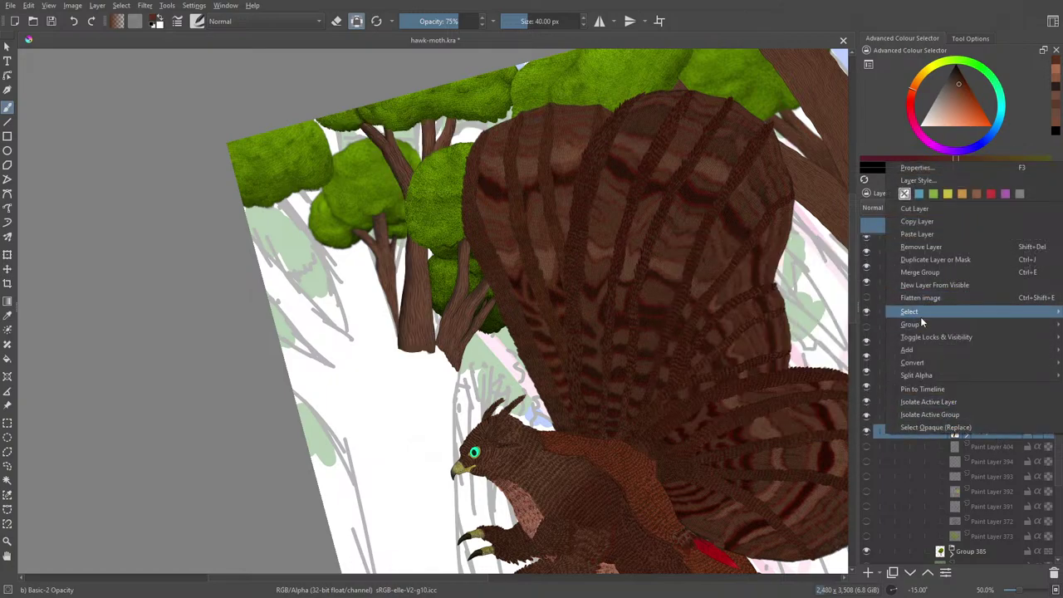
mouse_move(913, 327)
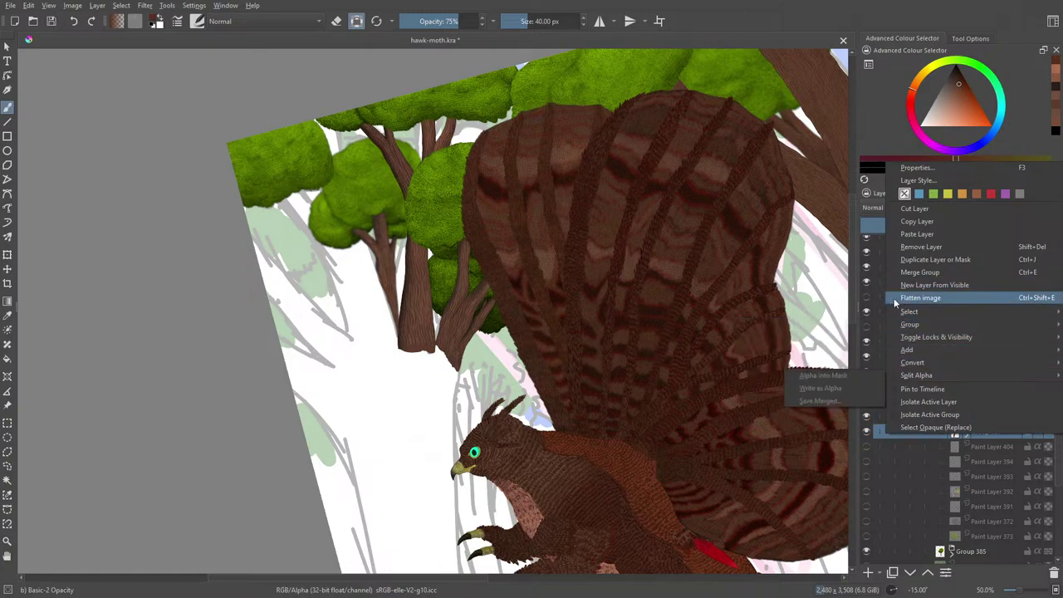
left_click(905, 273)
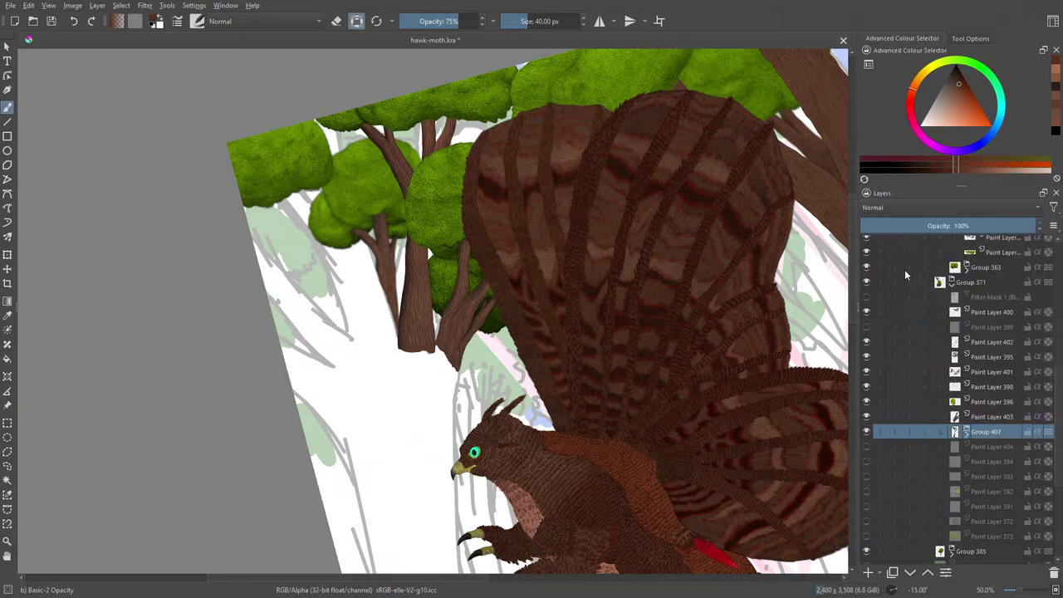
Check what the hidden Paint Layers 404, 394 and 393 contain by briefly showing them, and leave them hidden.
left_click(866, 445)
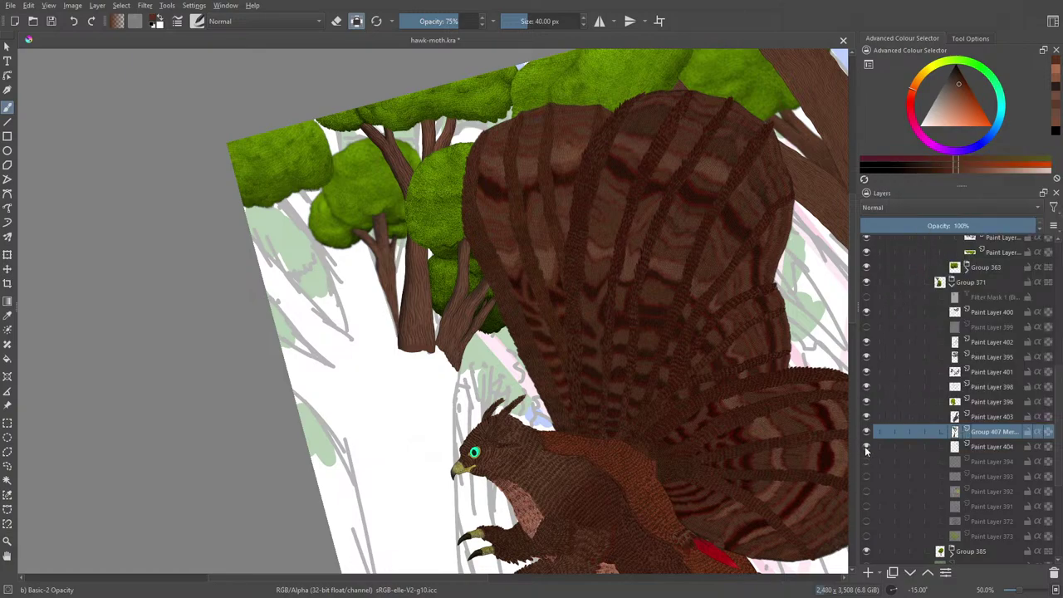
left_click(866, 461)
left_click(866, 476)
left_click(866, 475)
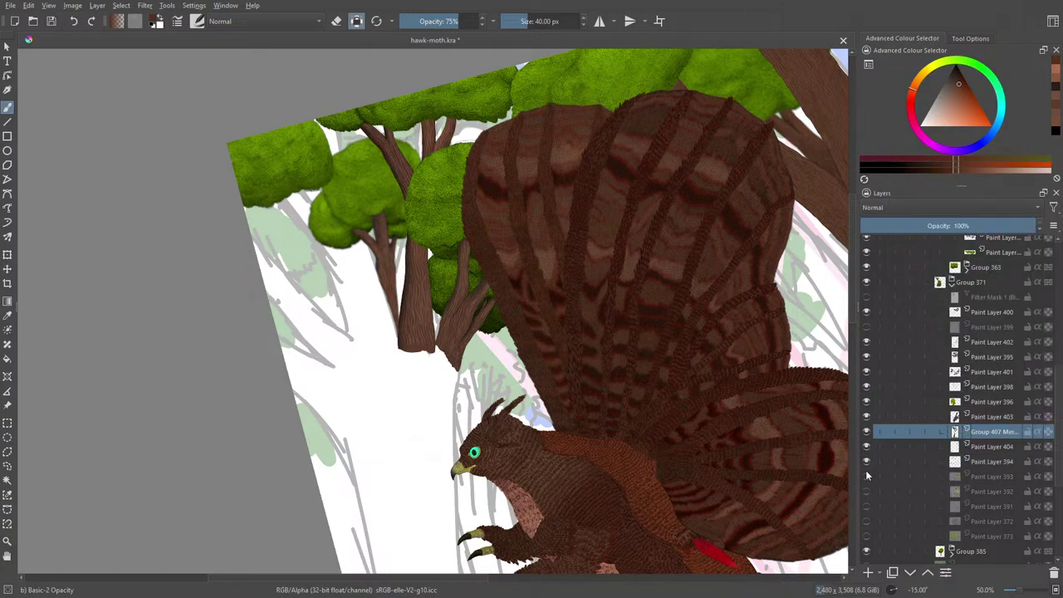
left_click(865, 462)
left_click(865, 462)
left_click(866, 462)
left_click(866, 449)
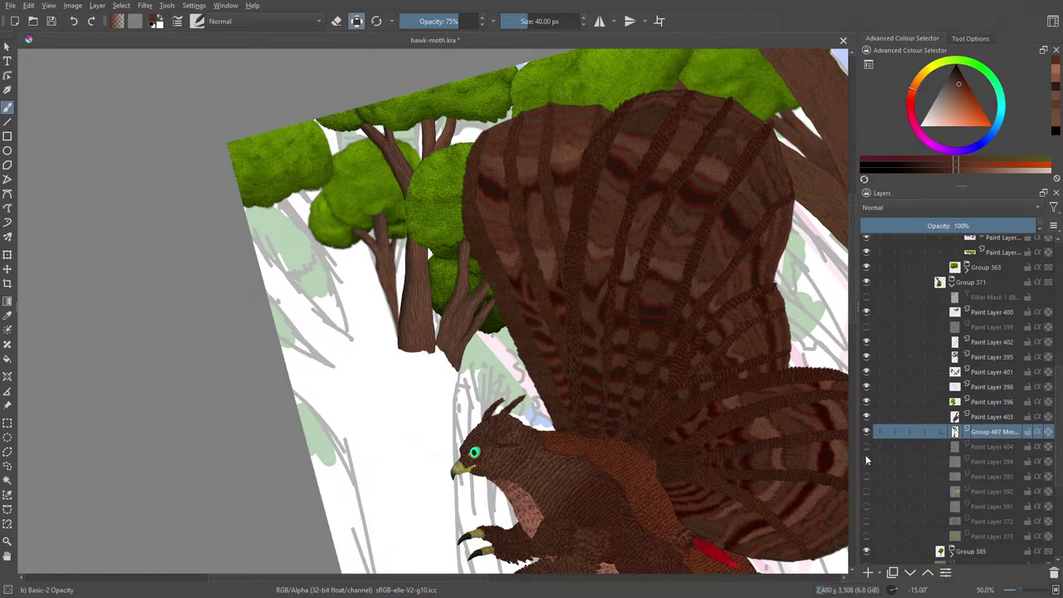
Check Paint Layer 394 against the whole illustration, and delete Paint Layers 394 and 404.
left_click(949, 461)
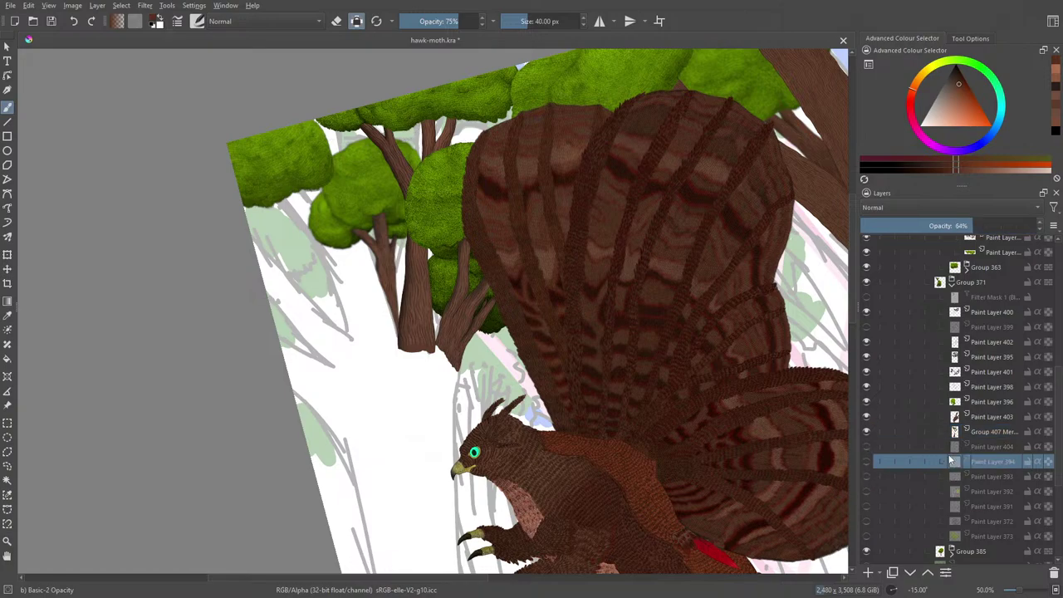
left_click_drag(1024, 589, 1017, 593)
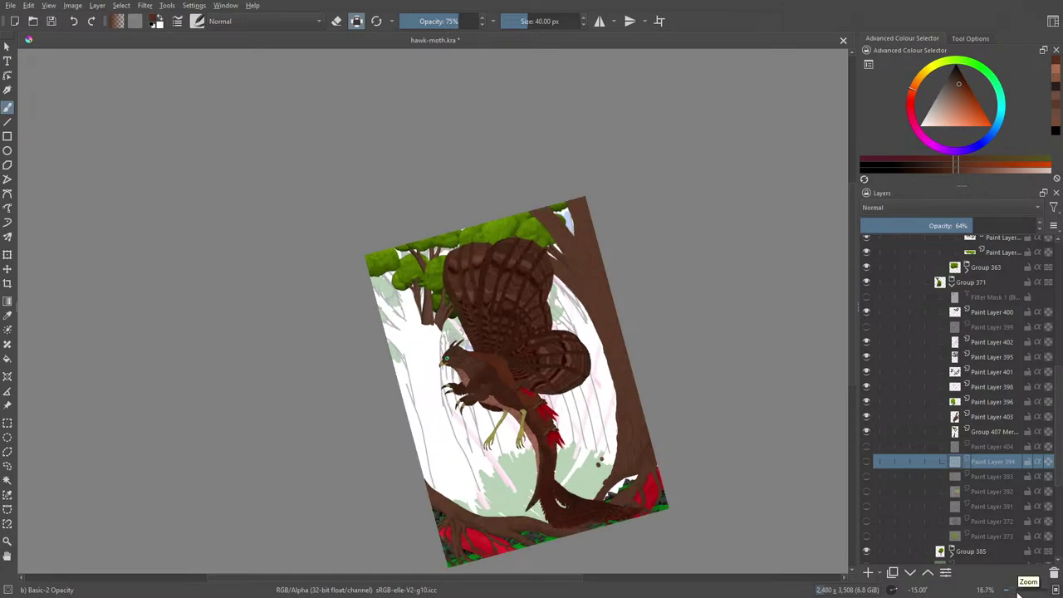
left_click(867, 461)
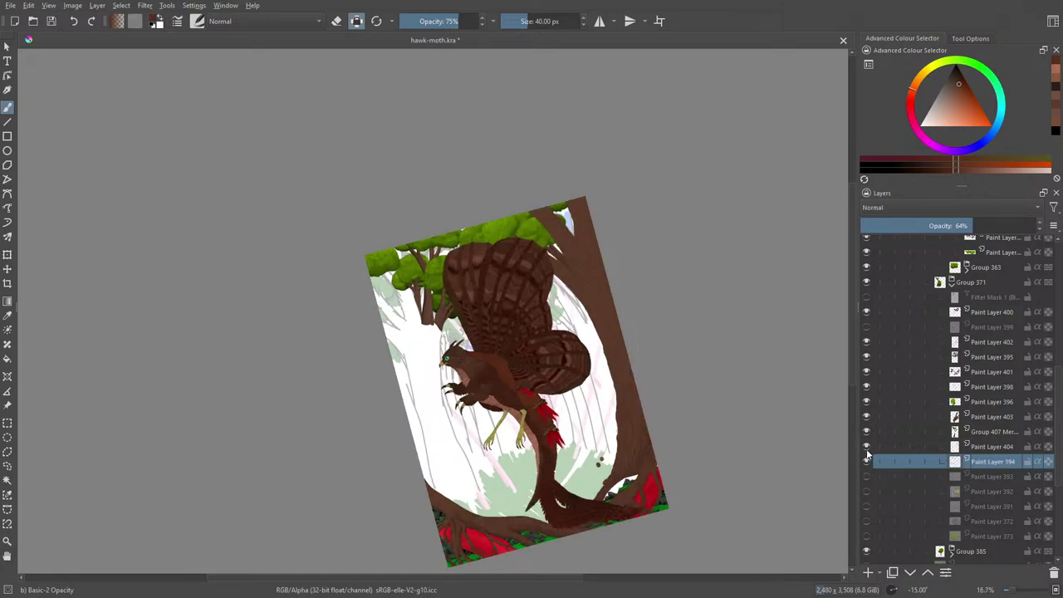
left_click(867, 461)
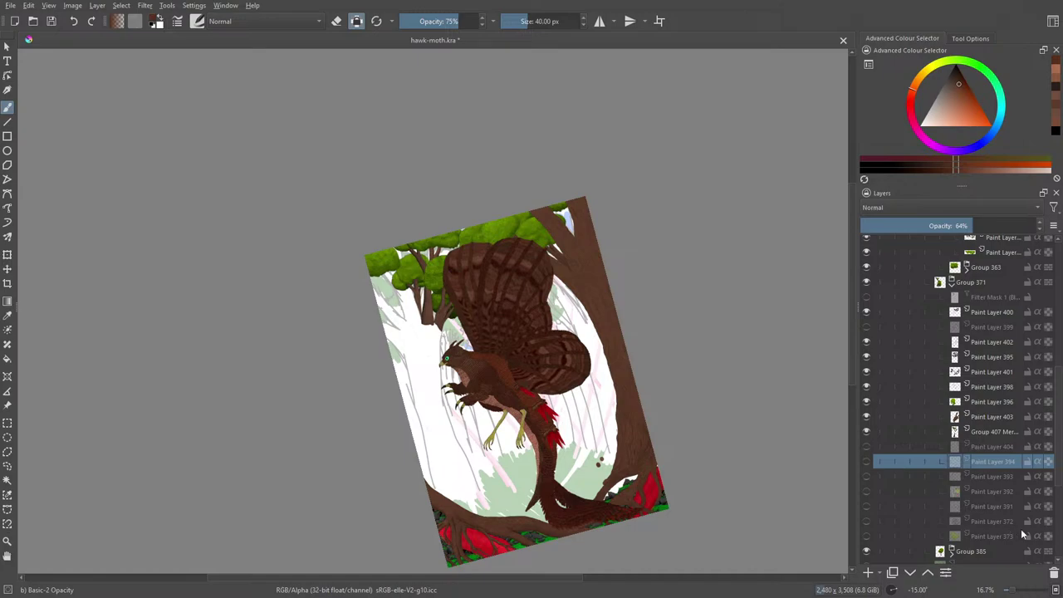
left_click(1053, 572)
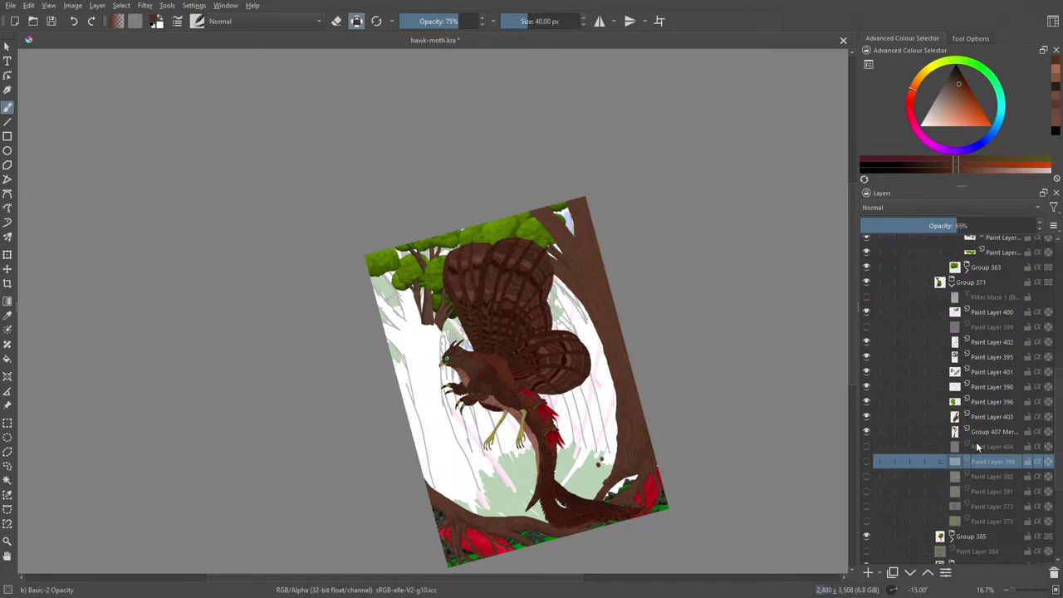
left_click(978, 448)
left_click(1053, 572)
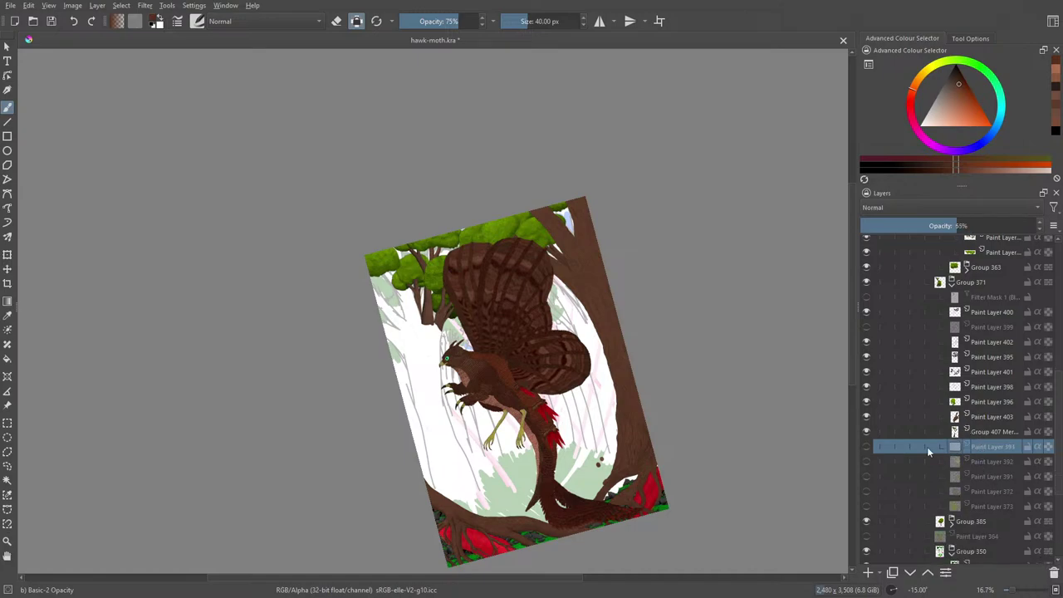
Show Paint Layer 393 to inspect its contents and delete it.
left_click(866, 448)
mouse_move(867, 449)
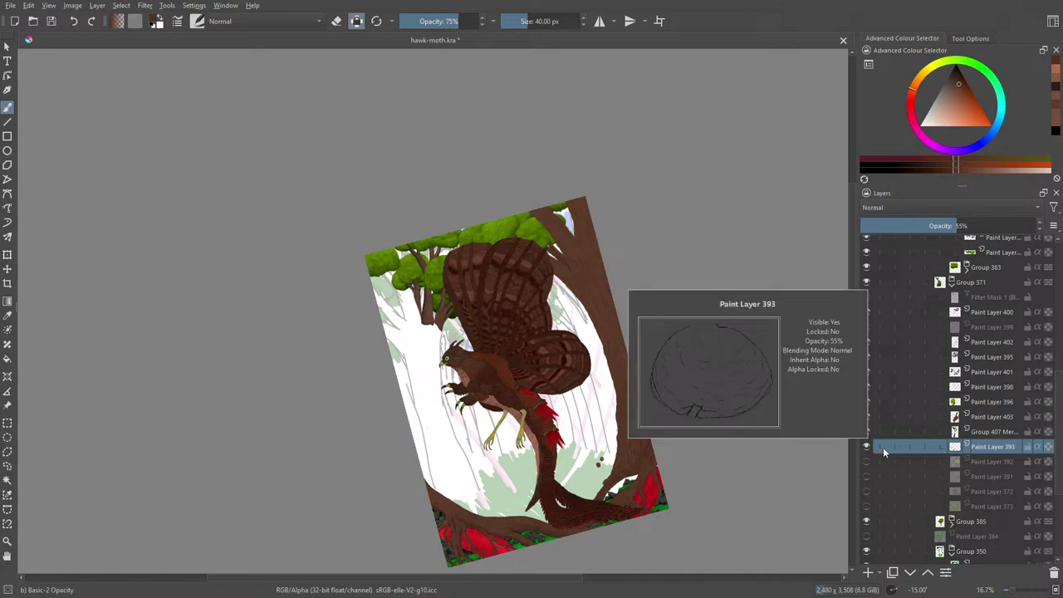
left_click(1053, 573)
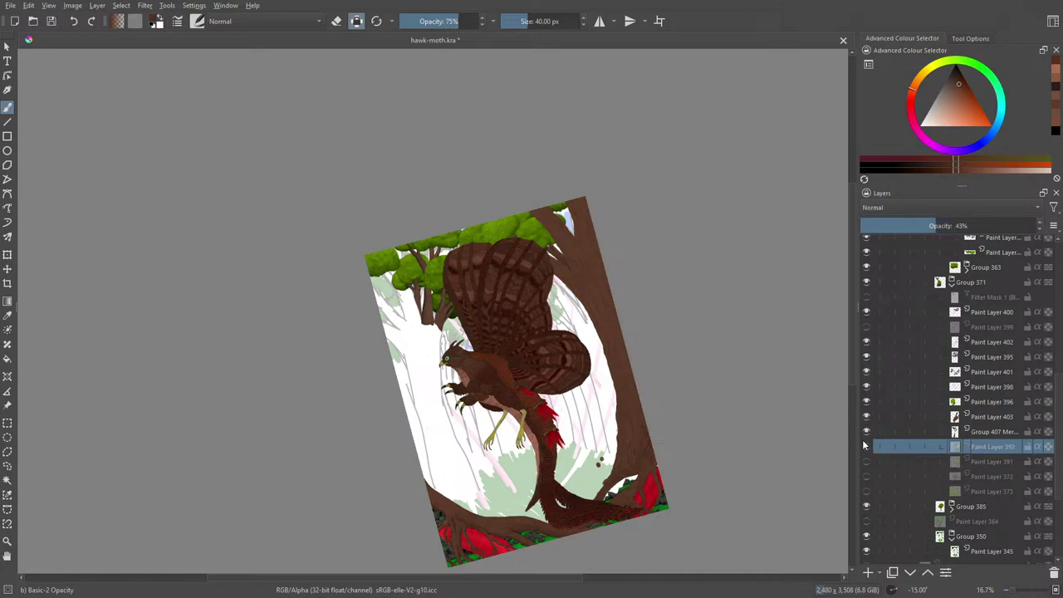
Show and hide Paint Layer 392 to inspect its rough trunk and foliage sketch, leaving it hidden.
left_click(867, 447)
mouse_move(870, 450)
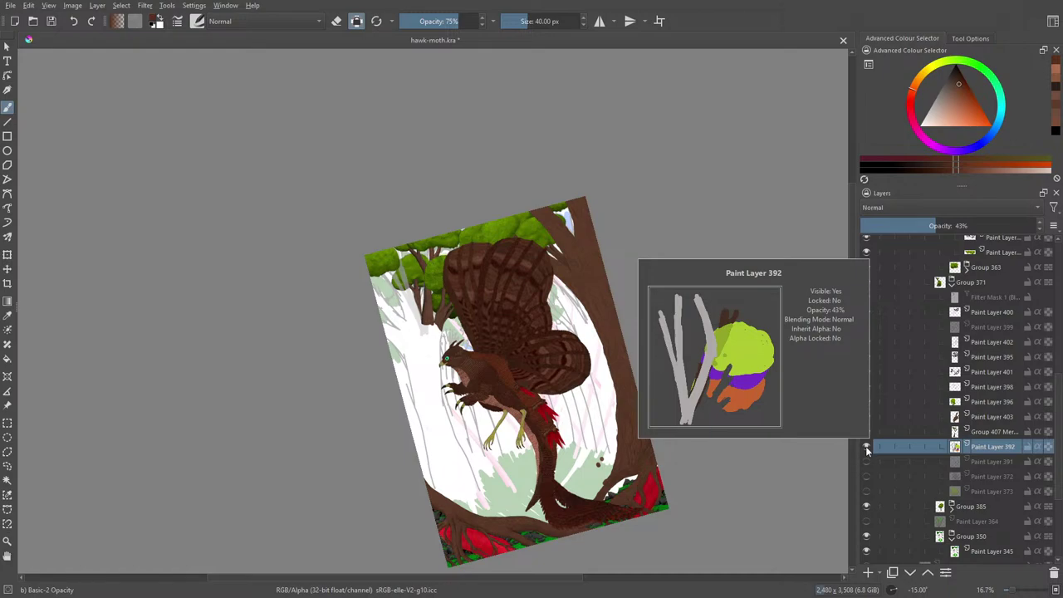
left_click(867, 448)
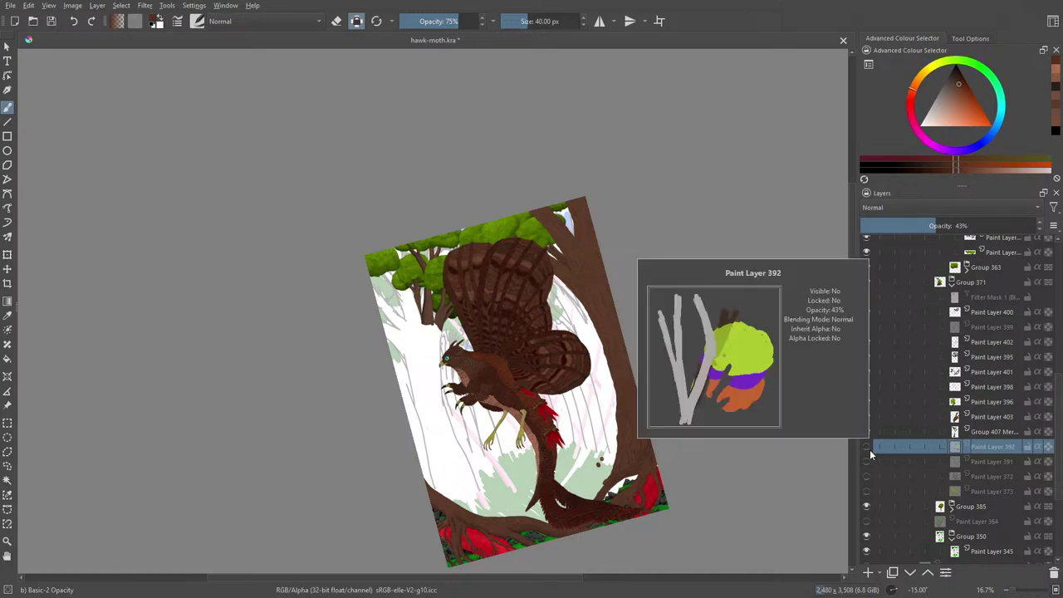
left_click(866, 447)
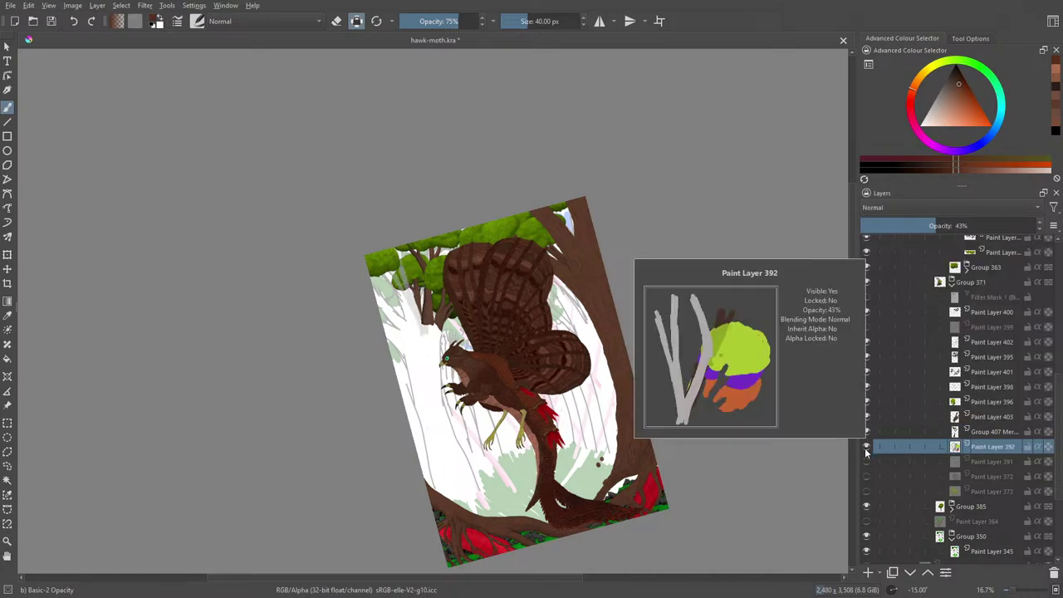
left_click(866, 448)
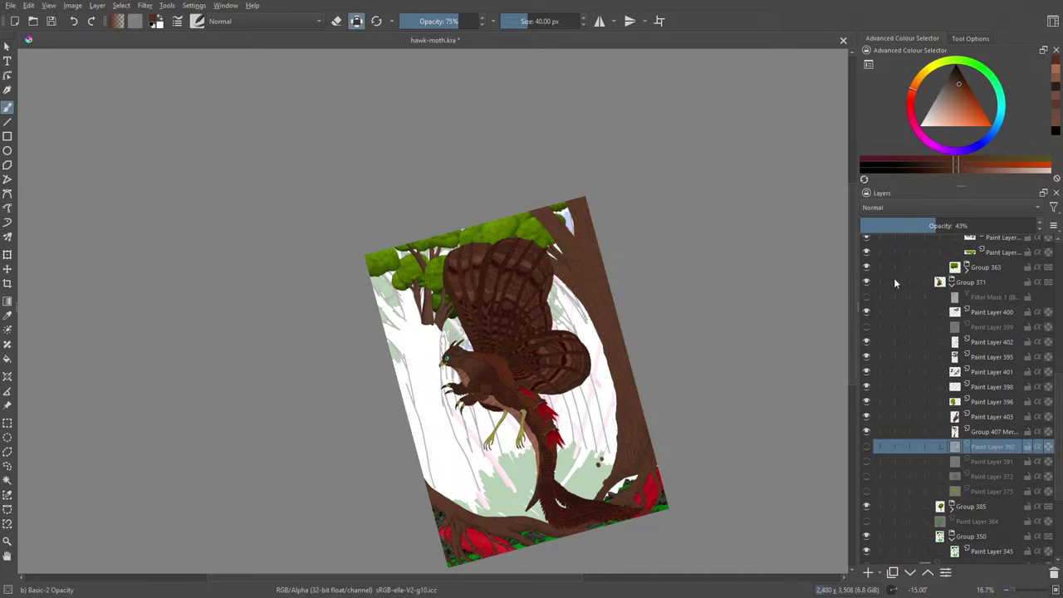
Compare the illustration with Group 371 and its filter mask switched on and off, leaving the mask off.
left_click(867, 283)
left_click(867, 283)
left_click(868, 297)
mouse_move(872, 304)
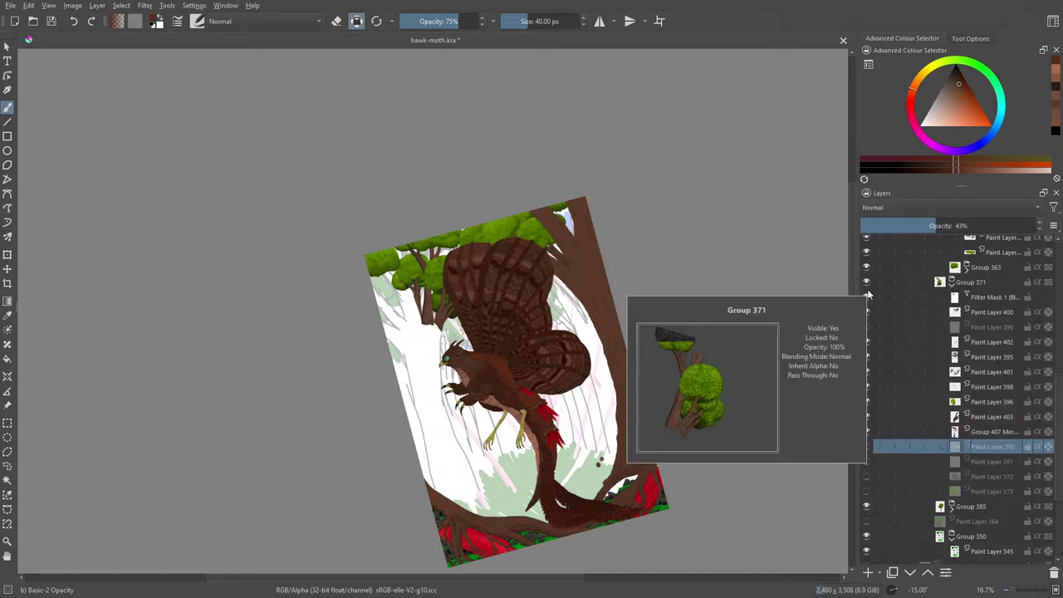
left_click(867, 297)
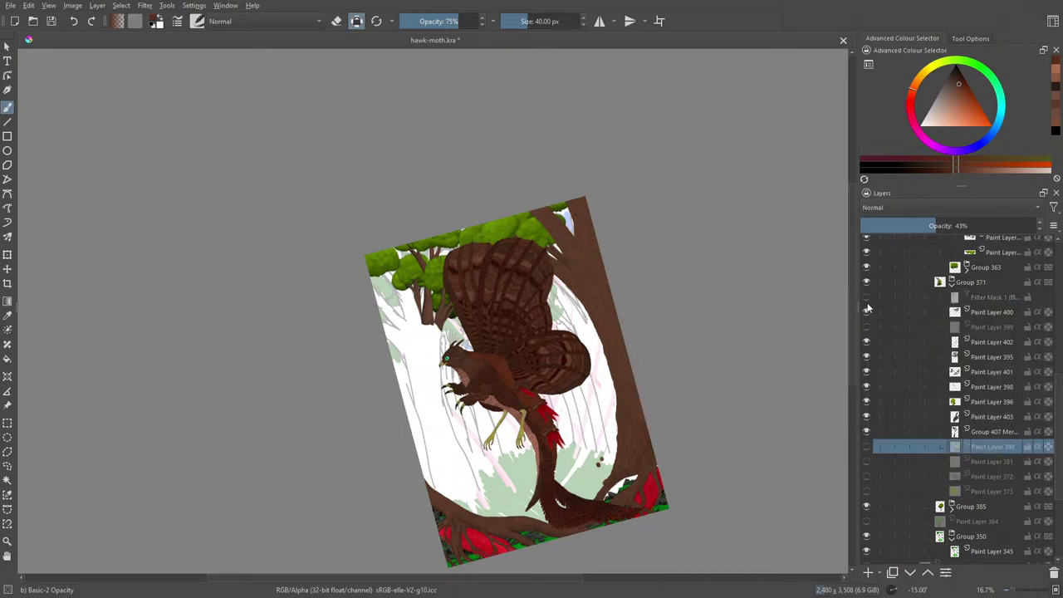
Make Paint Layer 399 visible and check Paint Layer 400's contents by hiding and showing it again.
left_click(867, 312)
left_click(866, 313)
left_click(866, 326)
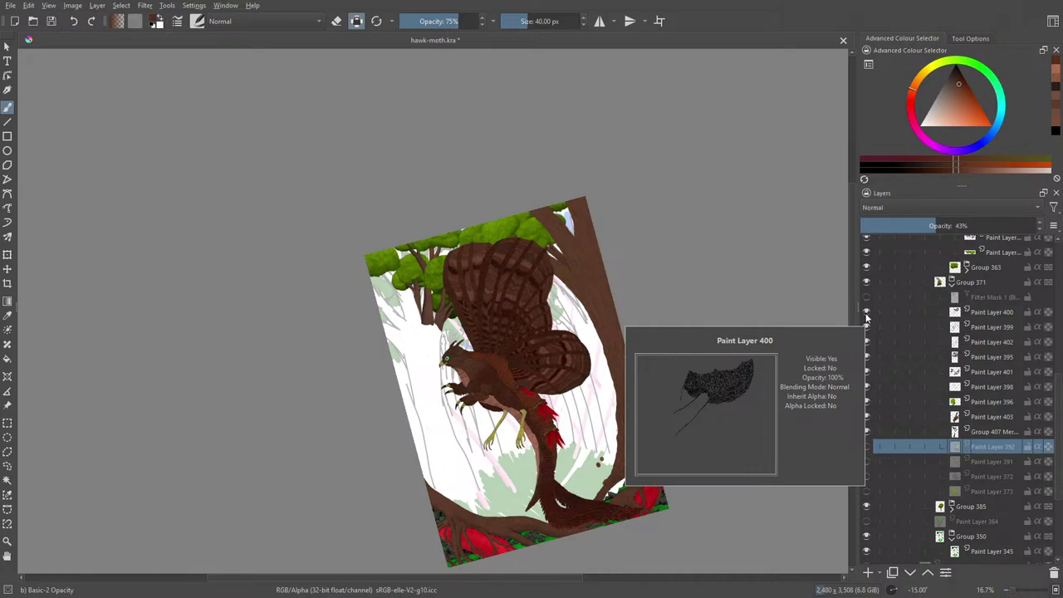
left_click(866, 312)
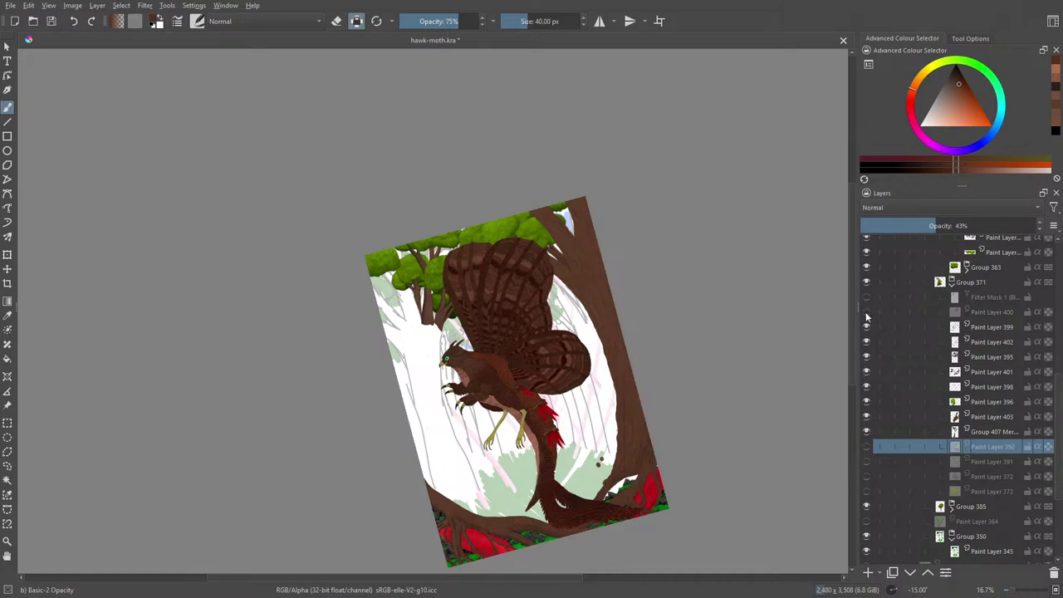
left_click(866, 312)
Check Paint Layers 395 and 400 up close by switching their visibility off and on, and make Paint Layer 402 active.
scroll(850, 250, "up", 2)
left_click_drag(1011, 593, 1023, 593)
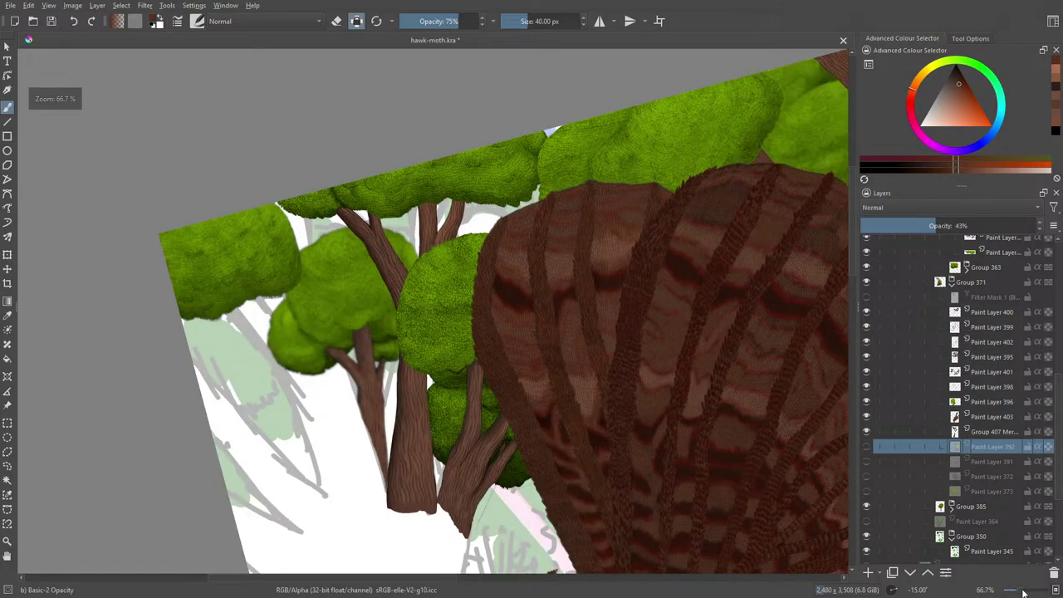
left_click(868, 356)
left_click(868, 356)
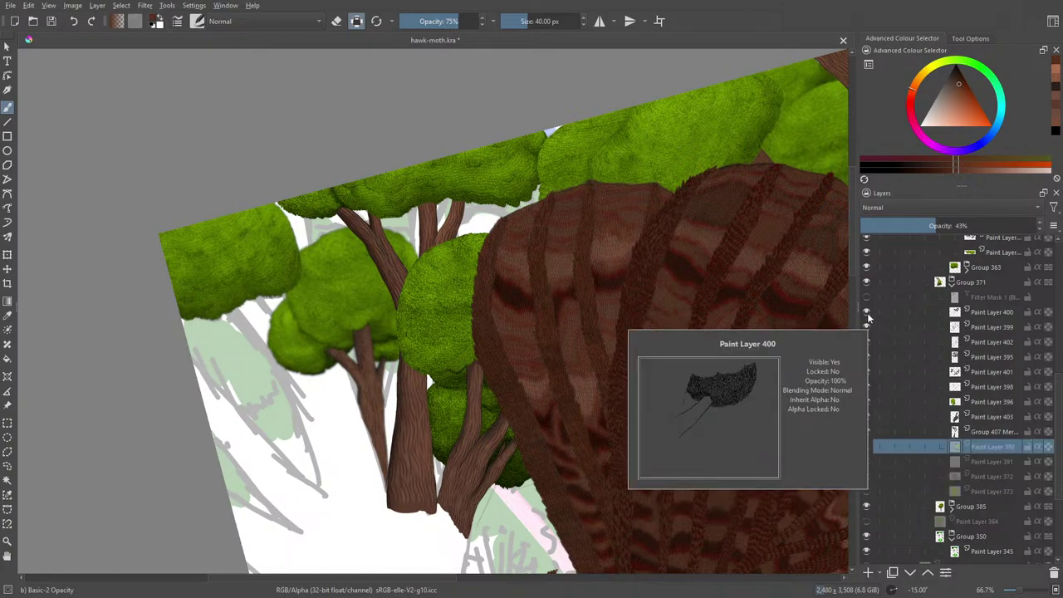
left_click(868, 315)
left_click(867, 316)
left_click(868, 315)
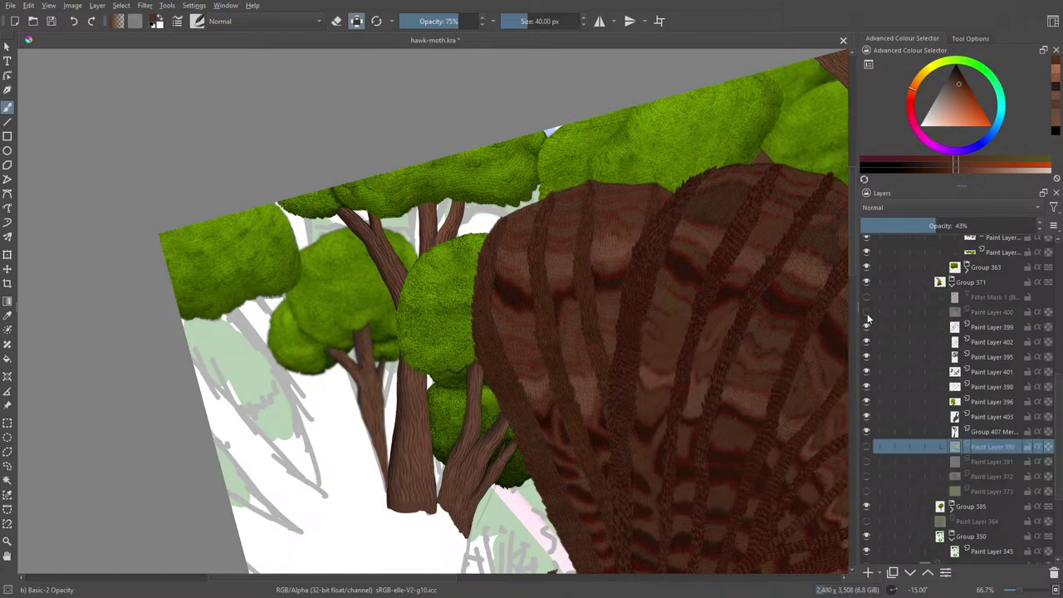
left_click(867, 315)
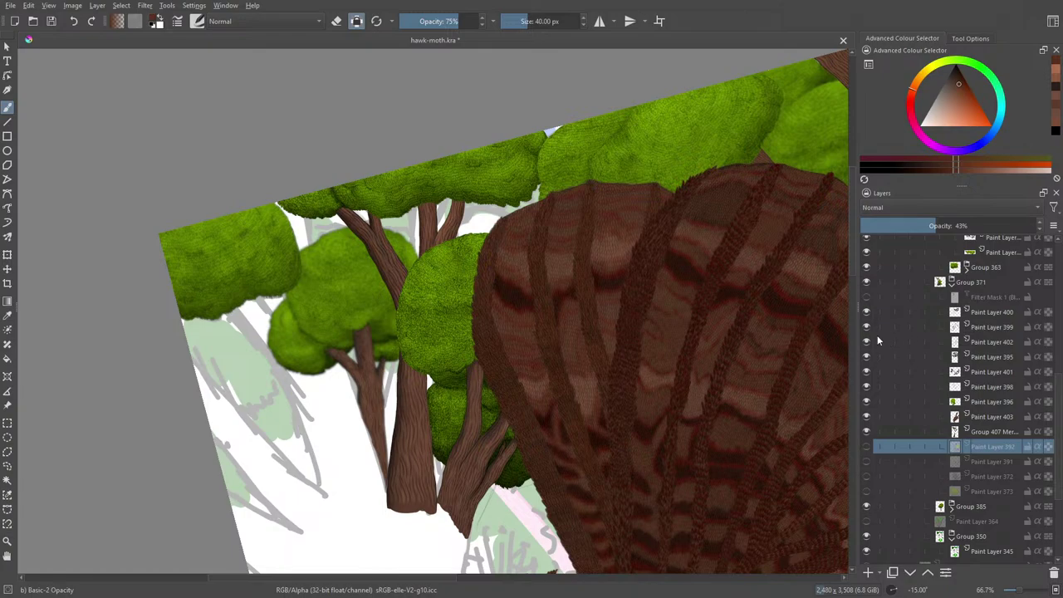
left_click(946, 343)
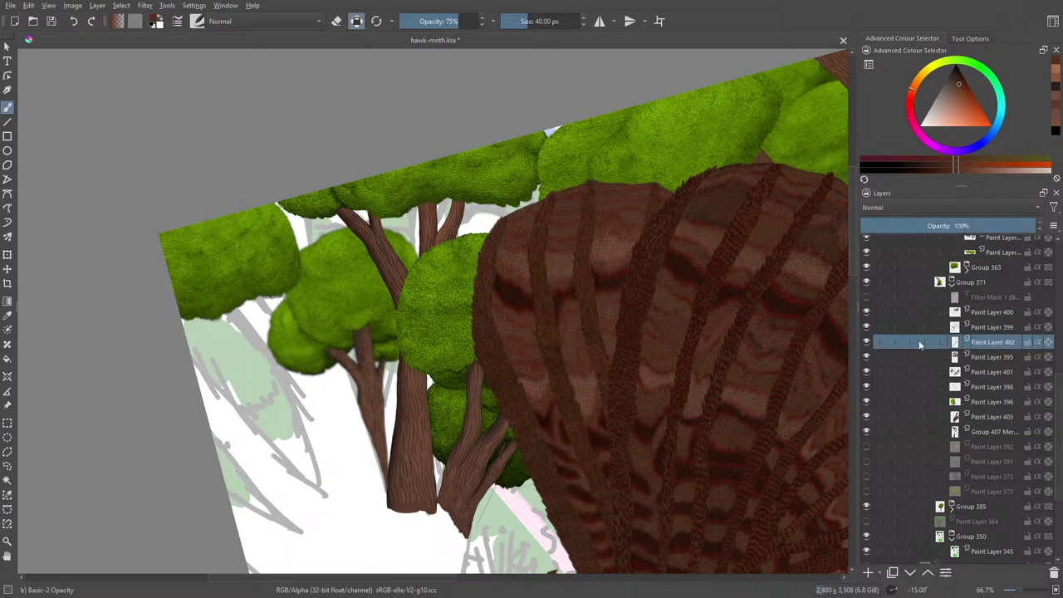
Check what Paint Layers 402, 399, 395 and 398 contribute by switching each one's visibility off and on.
left_click(867, 343)
left_click(869, 327)
left_click(869, 327)
left_click(867, 357)
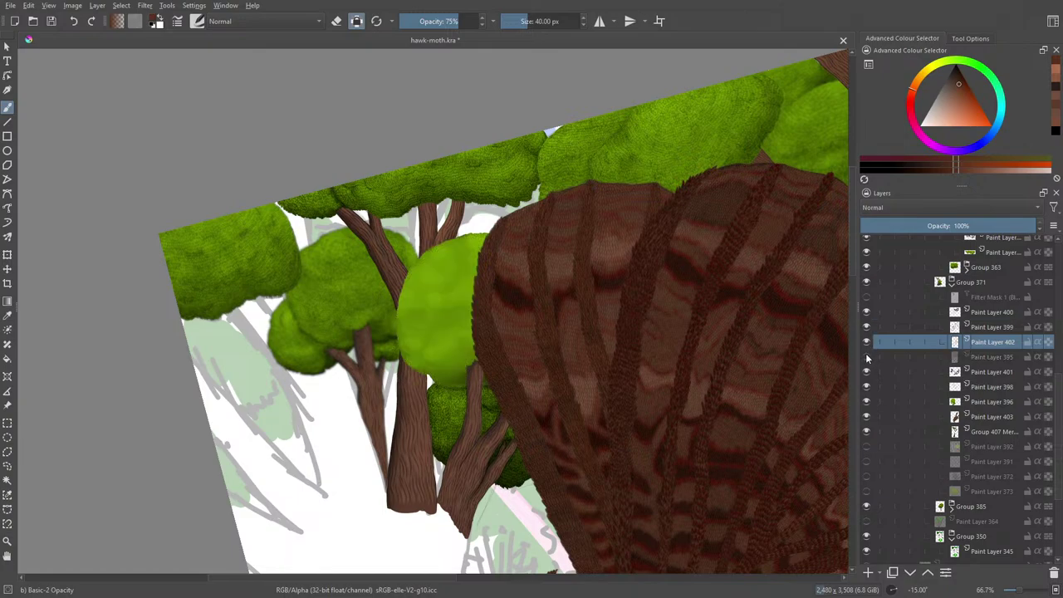
left_click(867, 357)
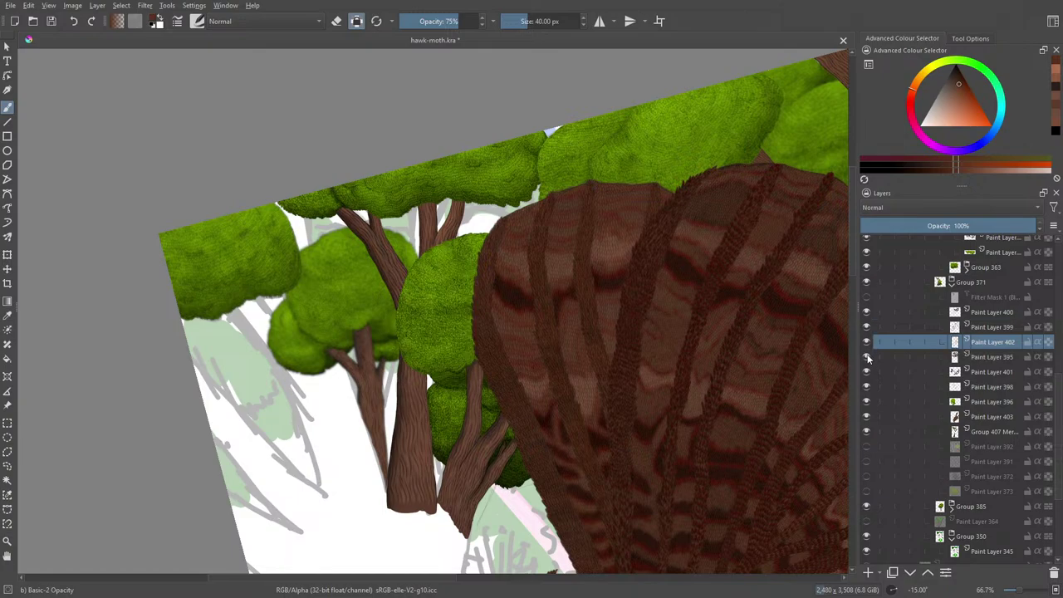
left_click(867, 386)
left_click(867, 387)
left_click(867, 387)
left_click(867, 387)
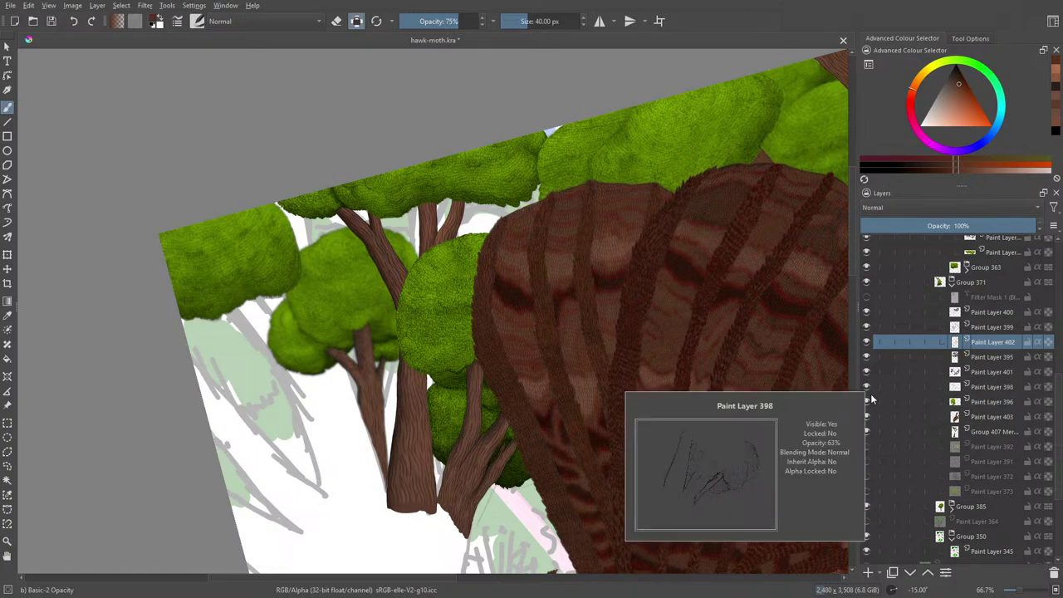
mouse_move(868, 402)
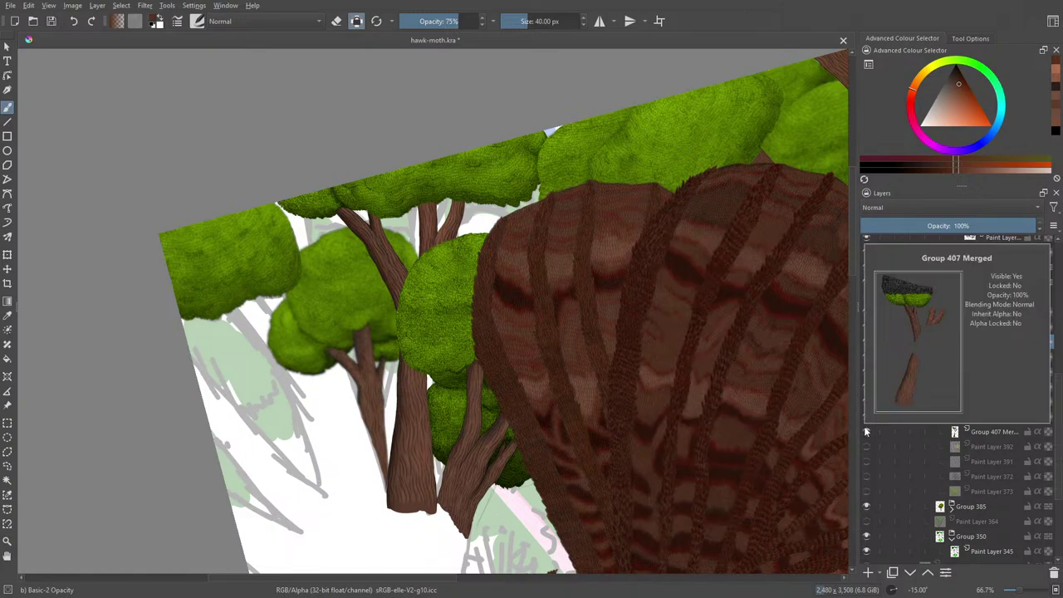
Hide Group 407 Merged, Paint Layer 403 and Paint Layer 396 to isolate the line work above them in Group 371.
left_click(865, 431)
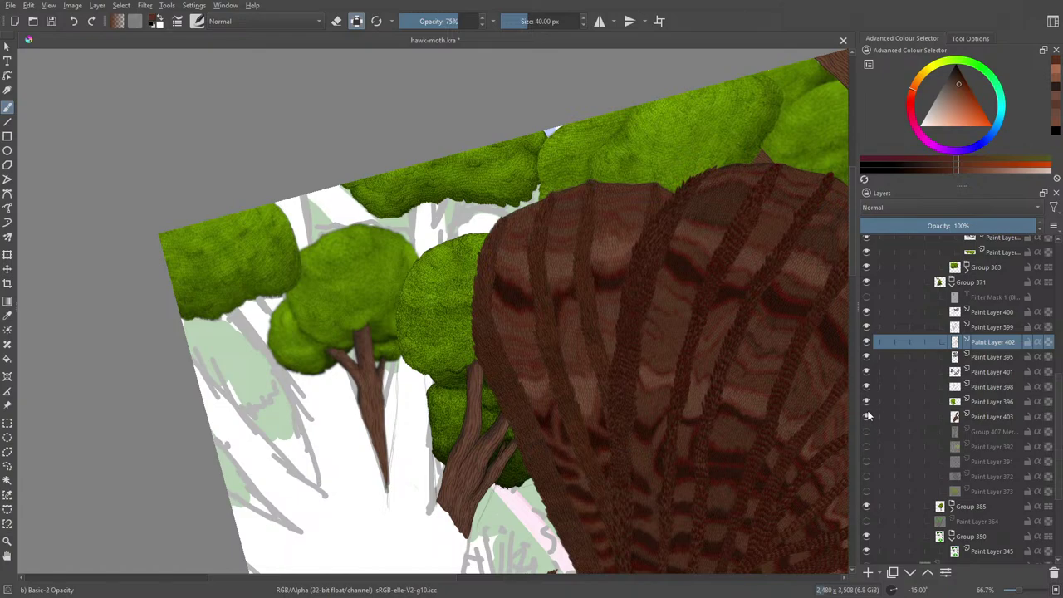
left_click(866, 417)
left_click(866, 417)
left_click(865, 417)
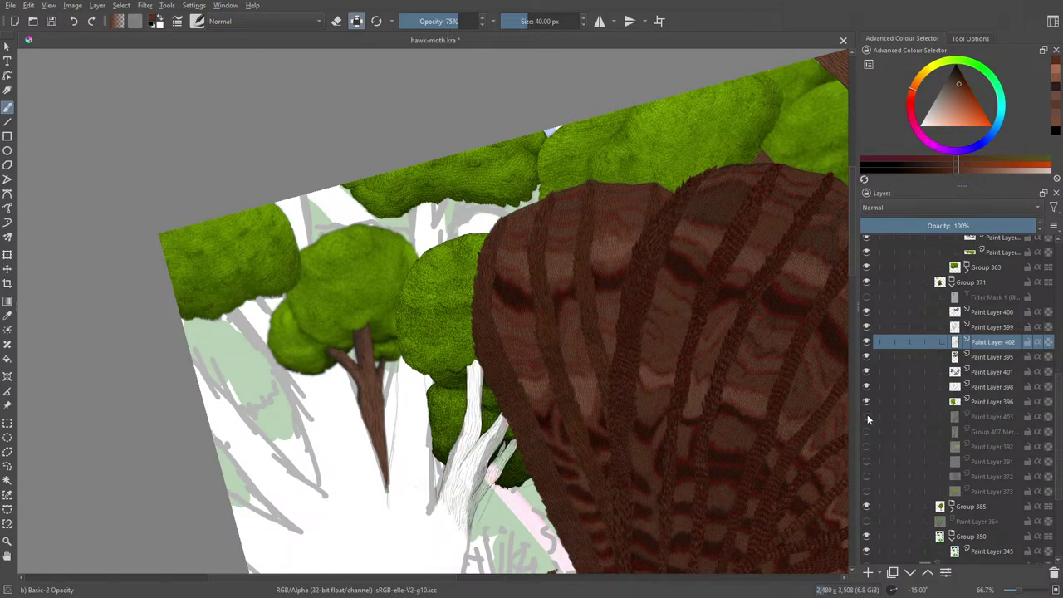
left_click(866, 418)
left_click(865, 402)
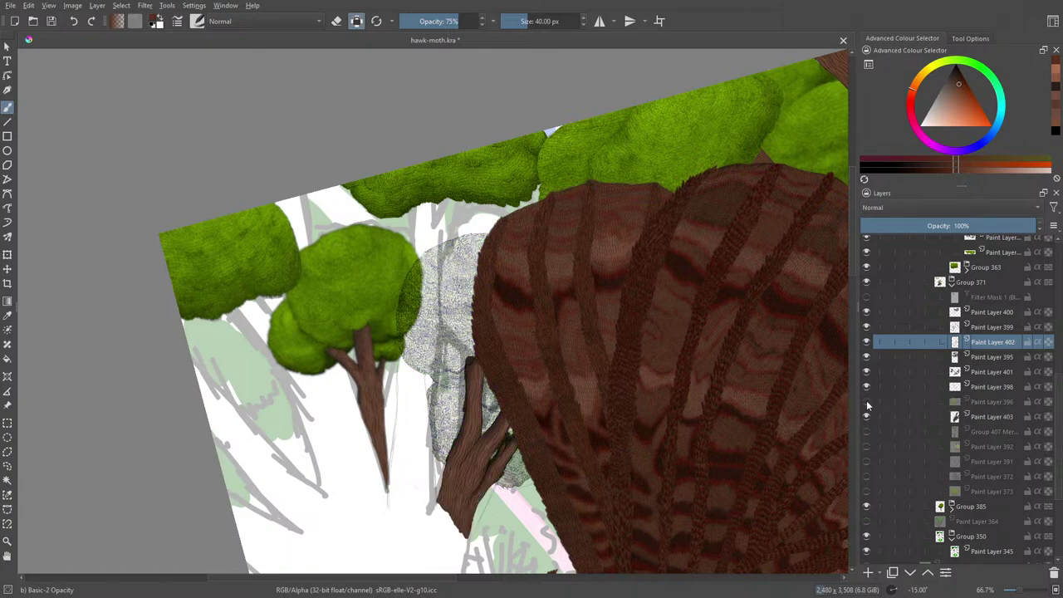
left_click(867, 404)
left_click(867, 404)
left_click(867, 417)
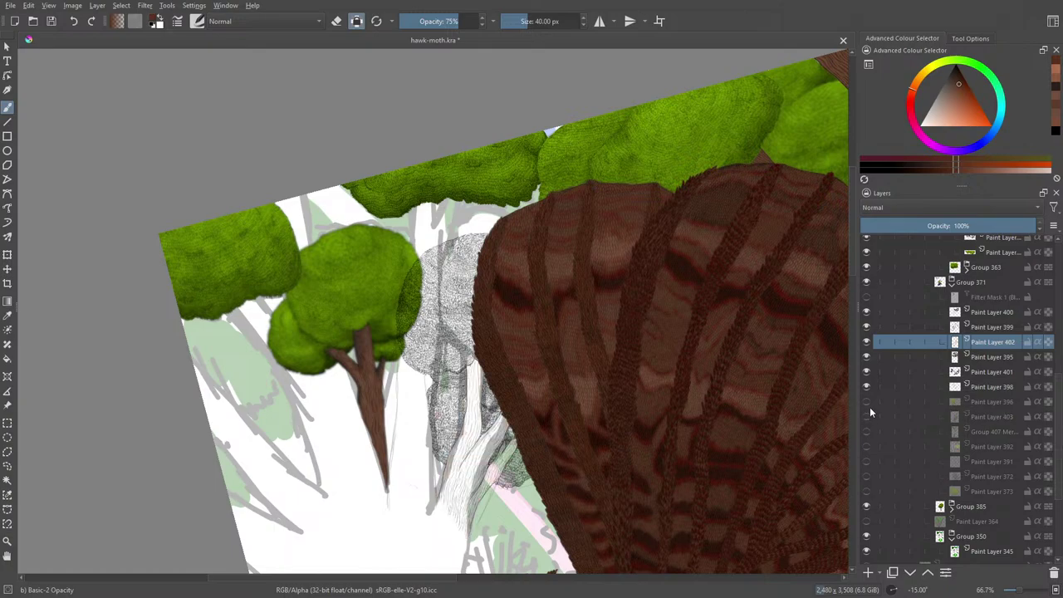
Erase the sketch lines on Paint Layer 398 around the trunks with the Eraser Circle brush at 21.90 px, and delete that layer.
left_click(867, 387)
left_click(866, 387)
left_click(944, 387)
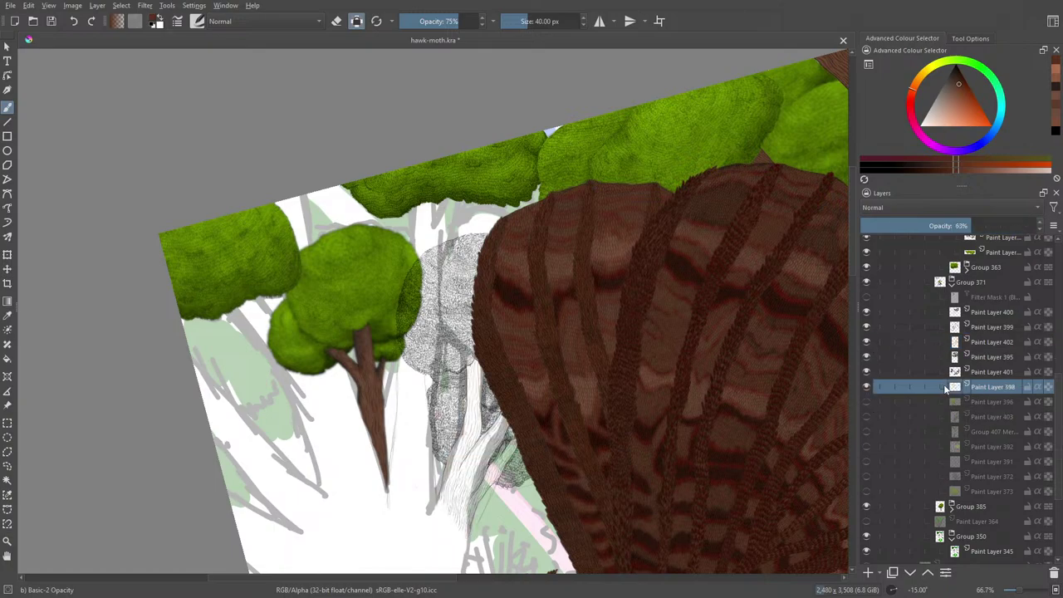
key("e")
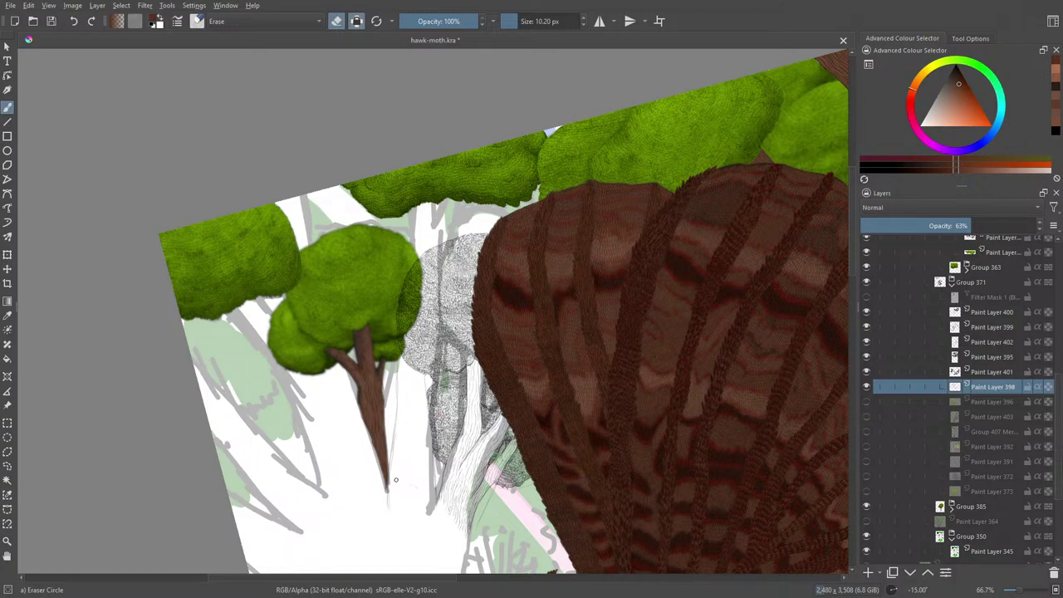
key("bracketright")
key("bracketright")
mouse_move(406, 440)
left_mouse_down()
mouse_move(394, 474)
mouse_move(394, 388)
left_mouse_up()
left_click(867, 387)
left_click(867, 387)
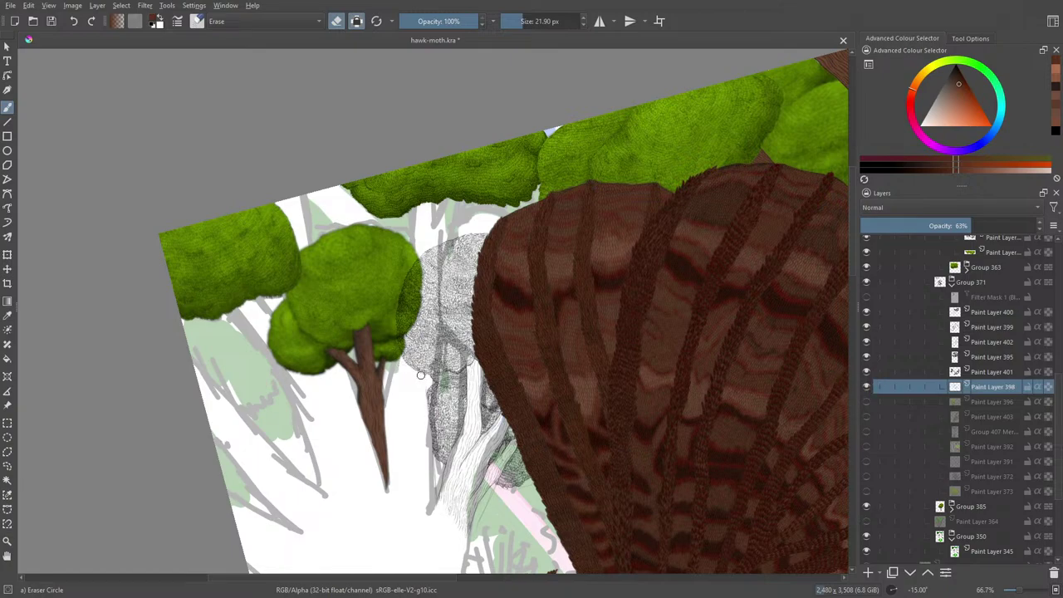
left_click_drag(434, 439, 433, 476)
left_click_drag(495, 438, 508, 467)
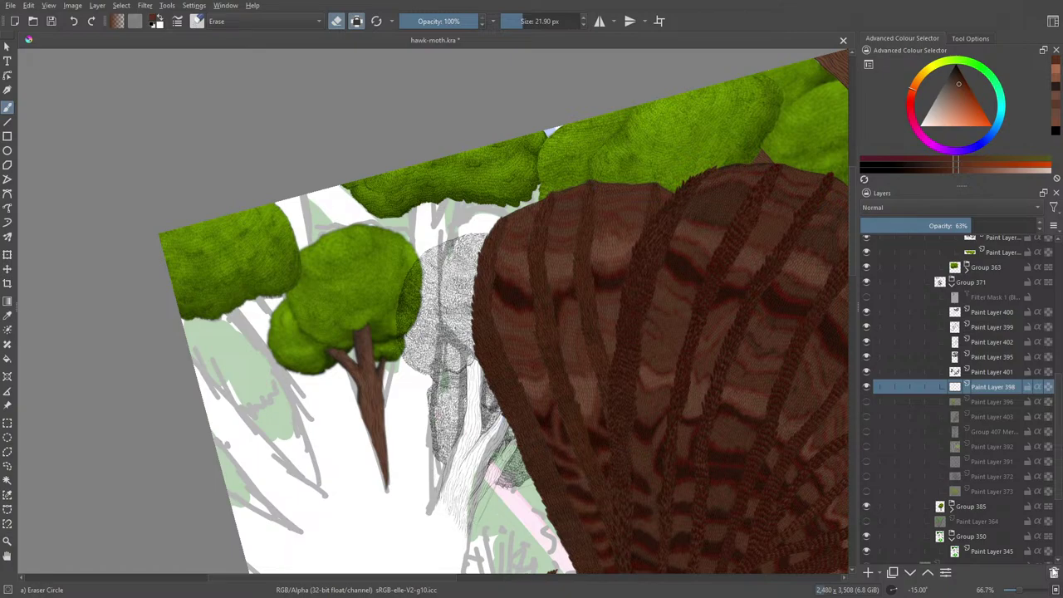
left_click(1052, 572)
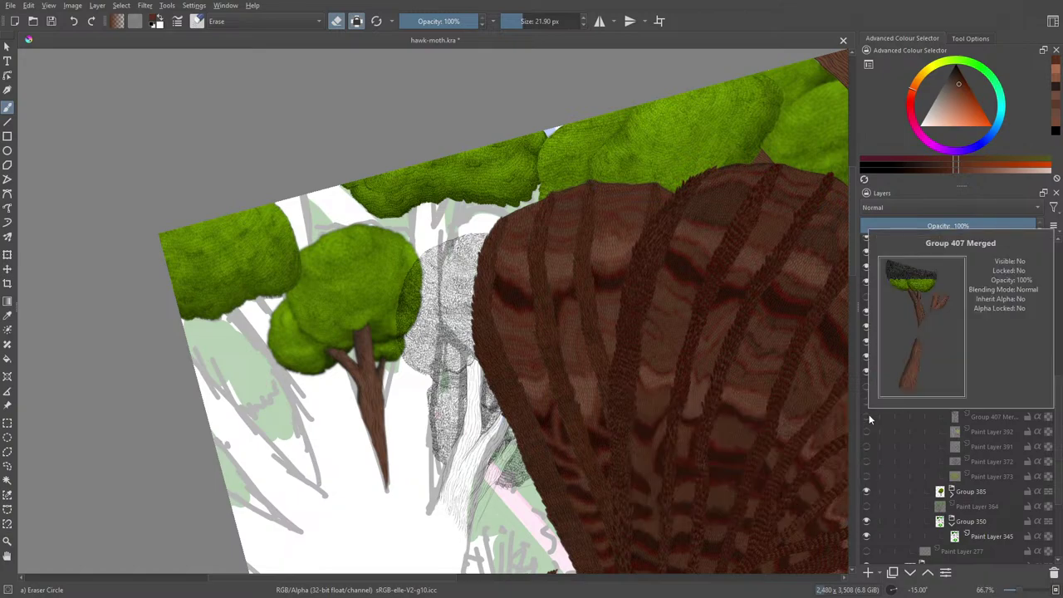
Check Paint Layers 401, 395 and 402 by switching their visibility off and on.
left_click(866, 371)
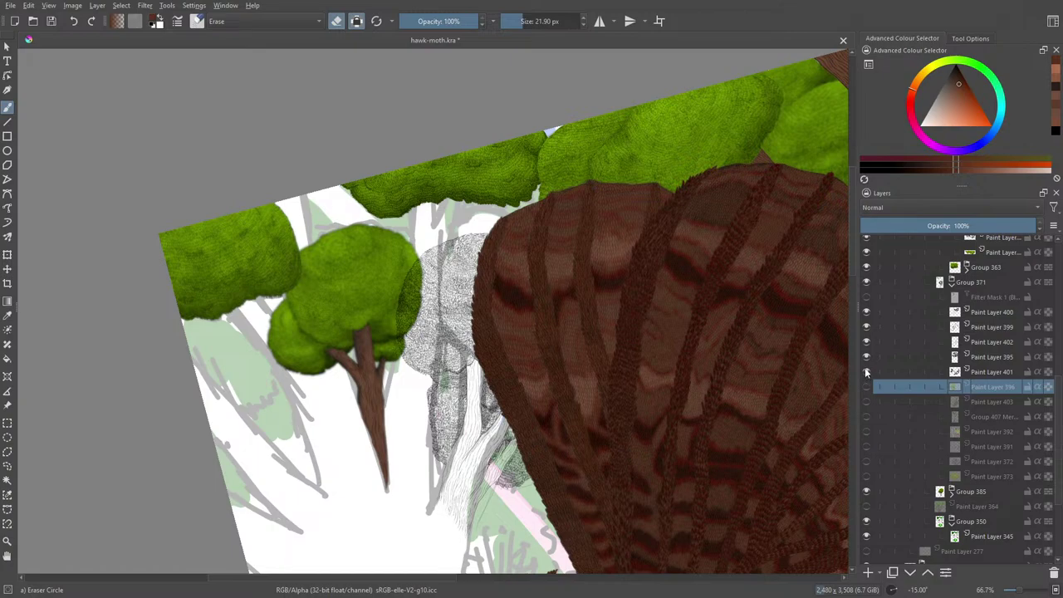
left_click(866, 362)
left_click(867, 362)
left_click(867, 342)
left_click(866, 342)
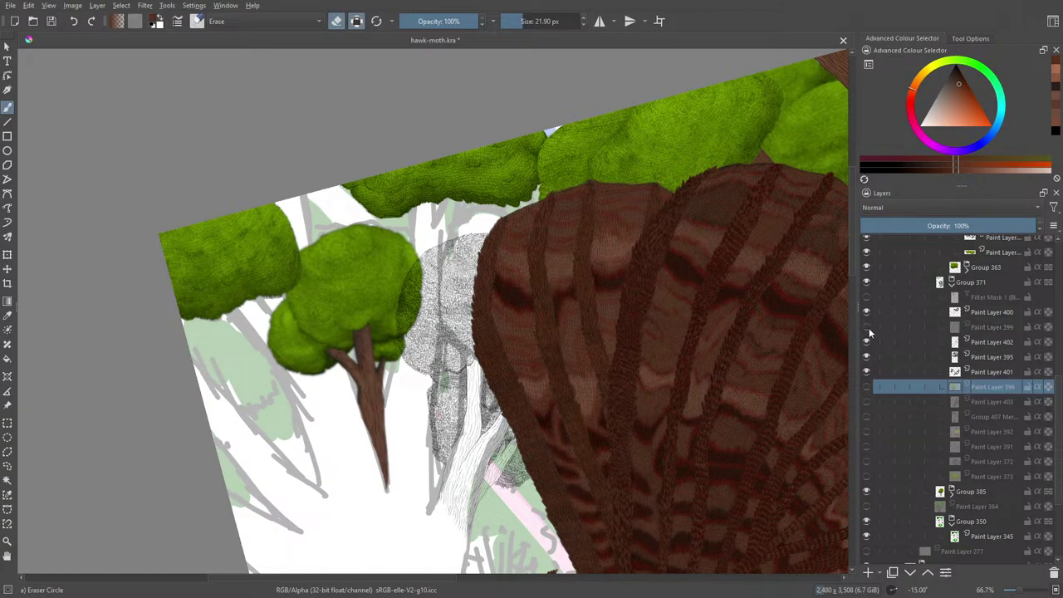
Inspect Paint Layer 399 by hiding and showing it several times, and delete it.
left_click(868, 330)
left_click(868, 329)
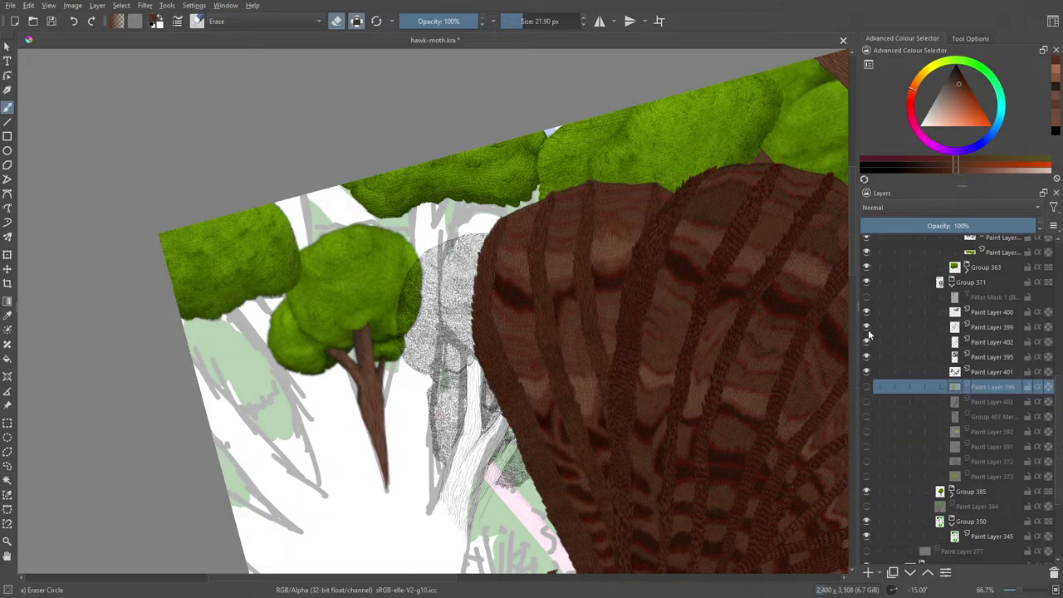
left_click(868, 330)
left_click(868, 329)
left_click(868, 329)
left_click(867, 330)
left_click(967, 328)
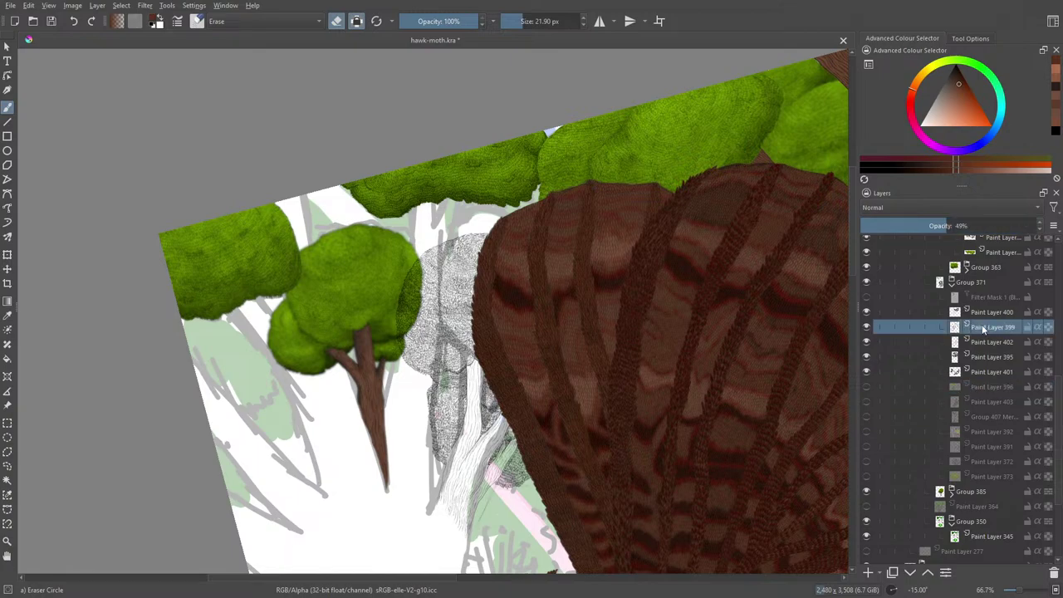
left_click(1054, 575)
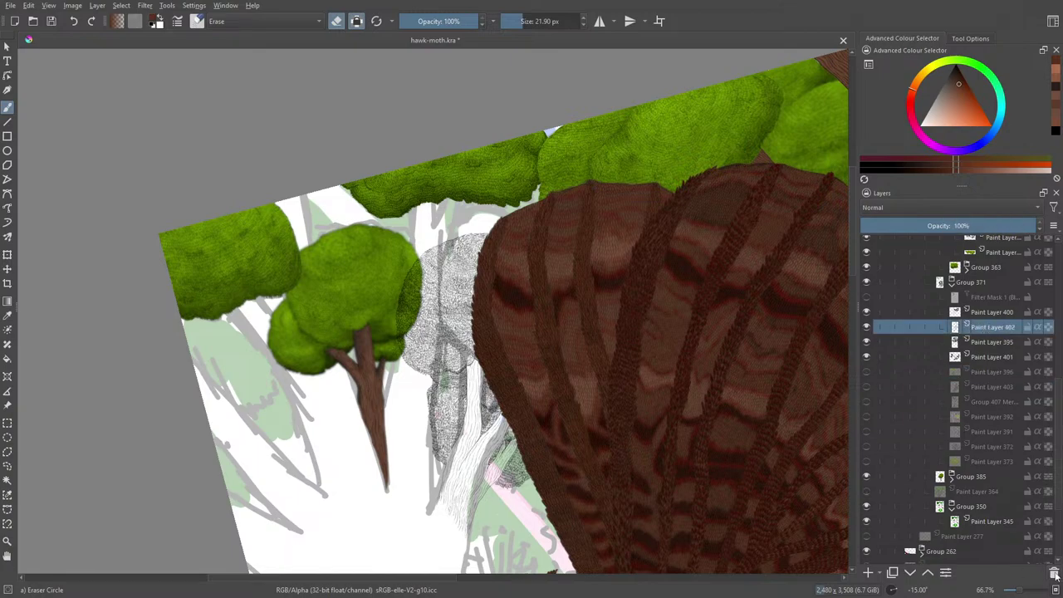
Make Paint Layers 396 and 403 and Group 407 Merged visible, and switch on Group 371's Blur filter mask.
left_click(867, 387)
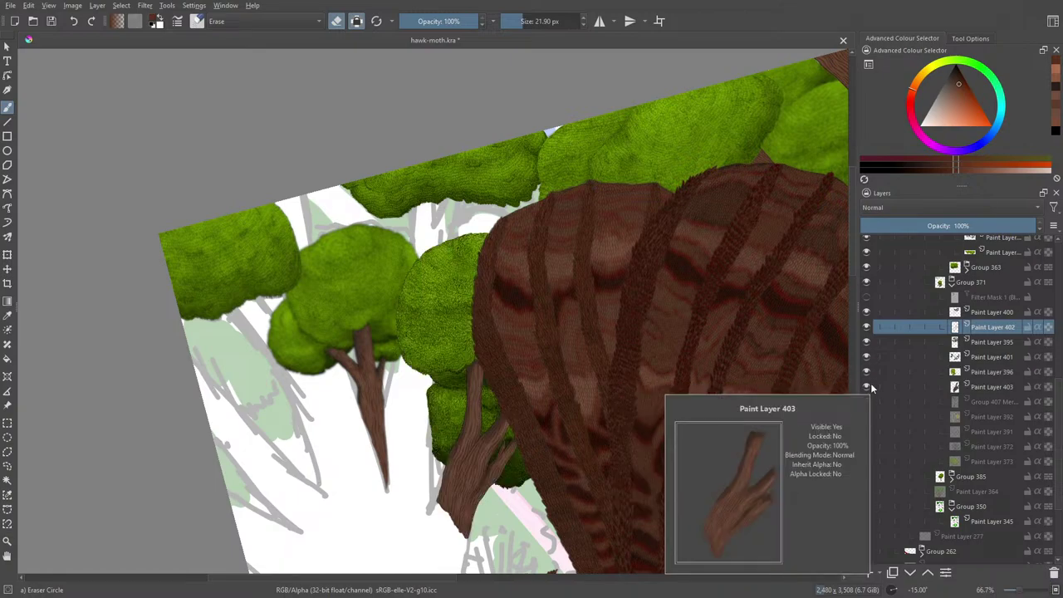
left_click(866, 402)
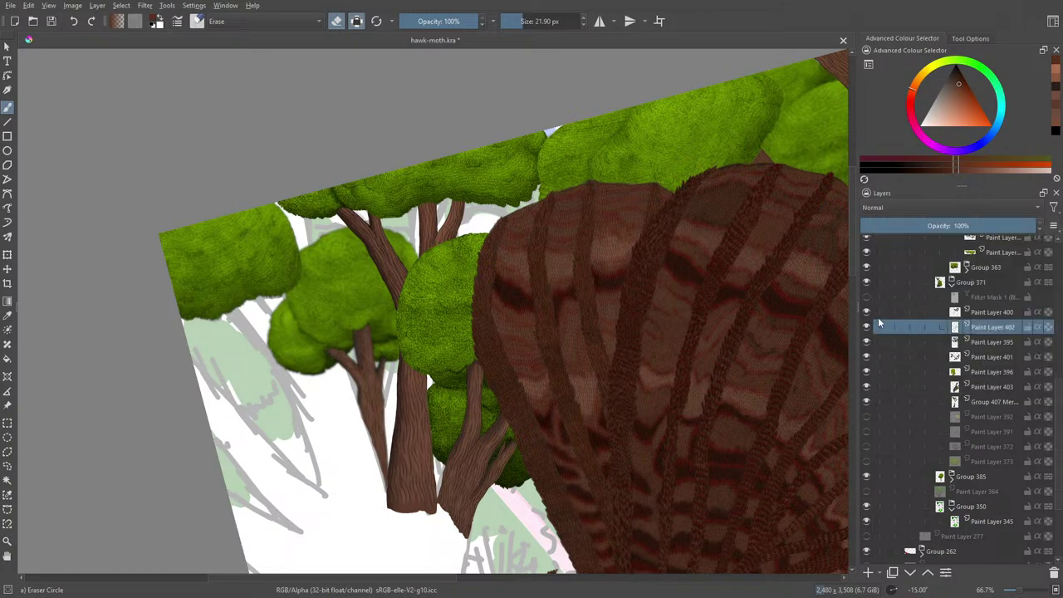
left_click(867, 286)
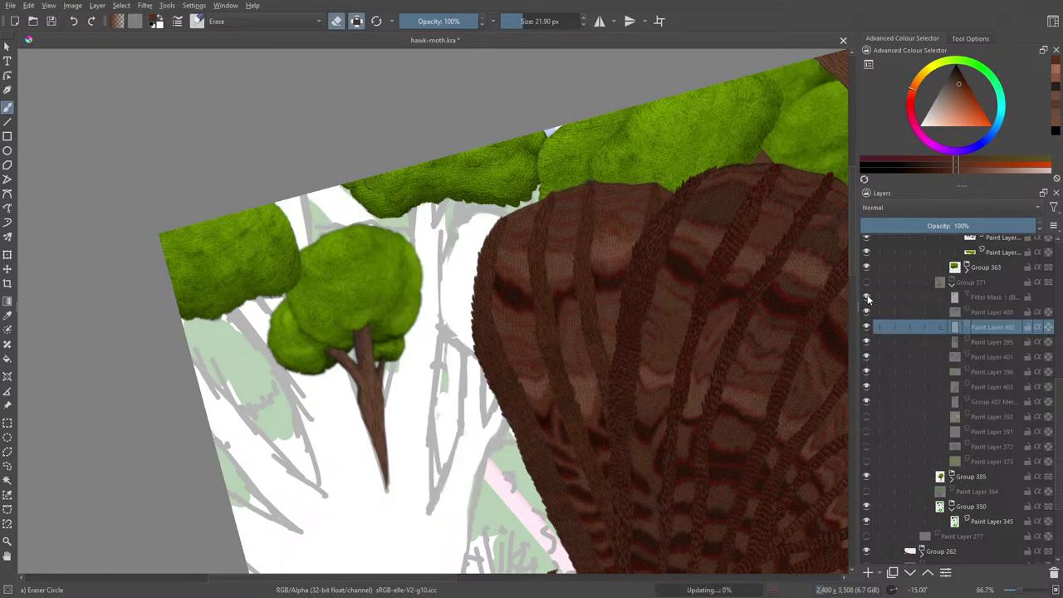
left_click(866, 284)
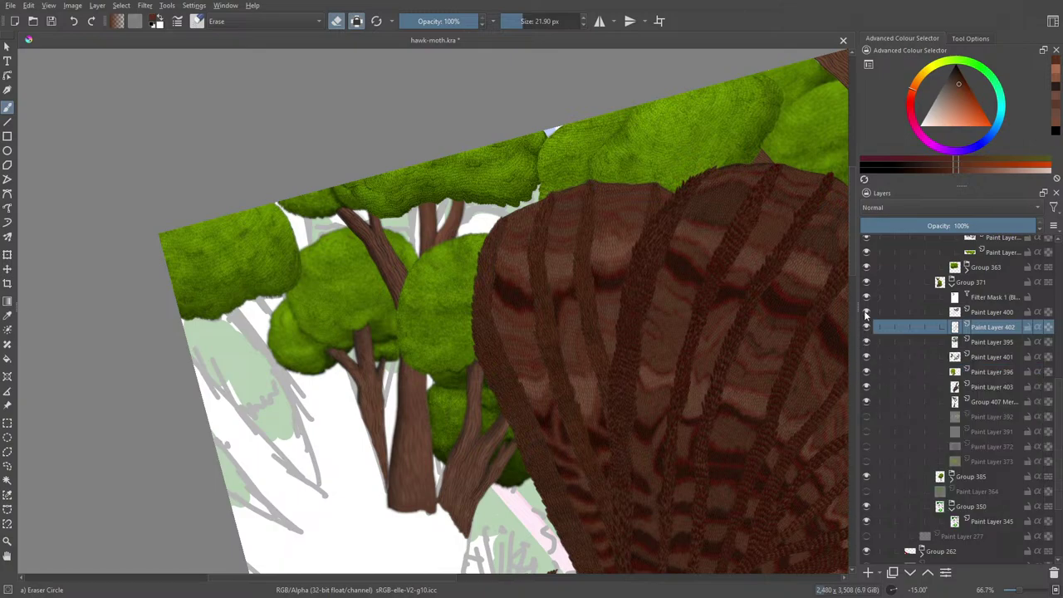
left_click(866, 284)
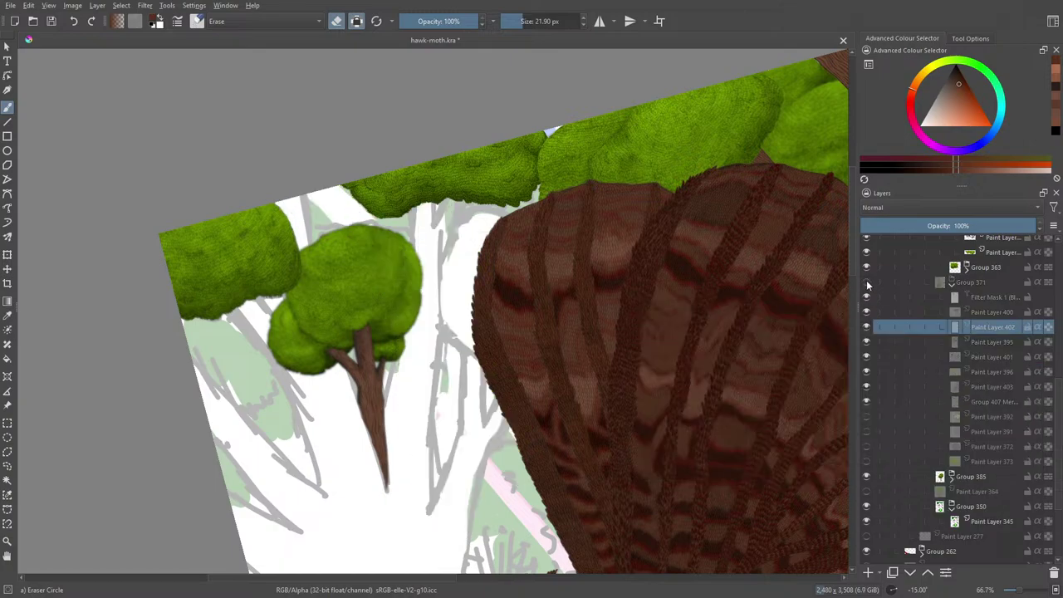
left_click(866, 284)
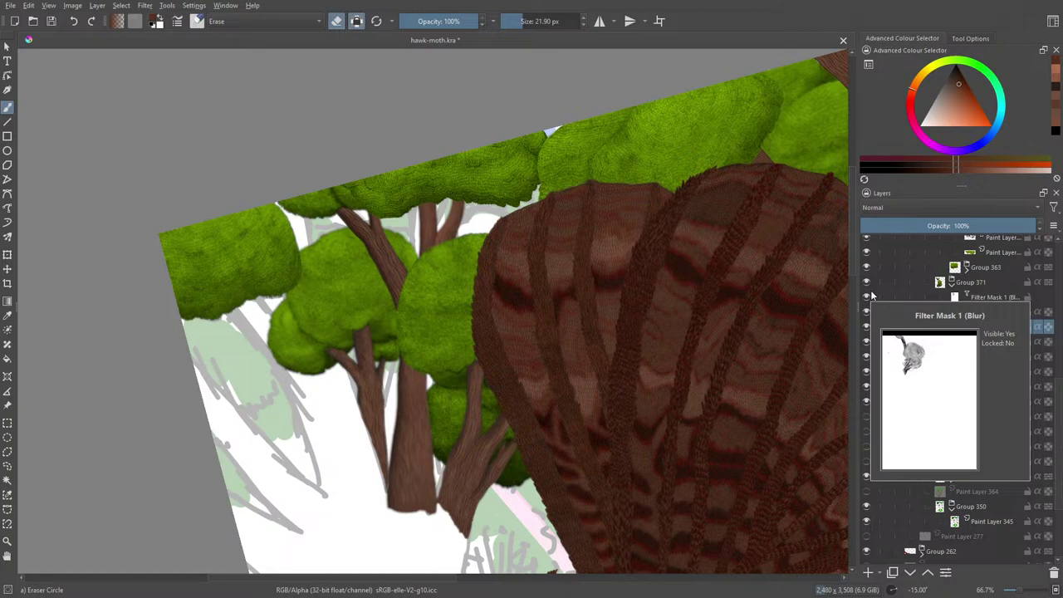
Switch to the Basic-2 Opacity brush and save the illustration.
key("e")
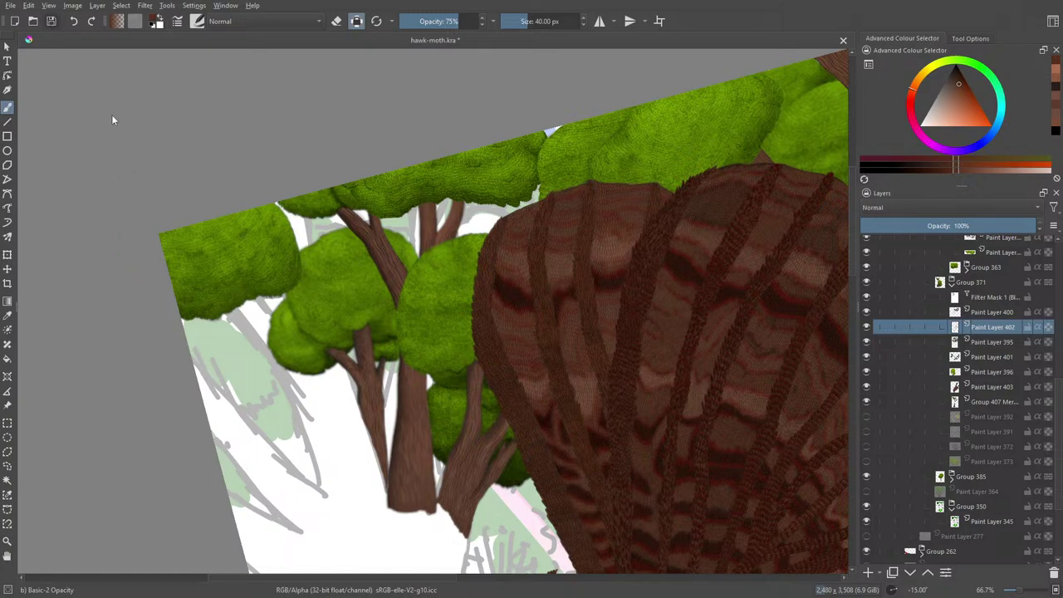
key("ctrl+s")
Erase parts of Group 371's Blur filter mask over the tree trunks using Eraser Soft at 80% opacity, reducing its size to 25.35 px.
left_click(990, 297)
key("e")
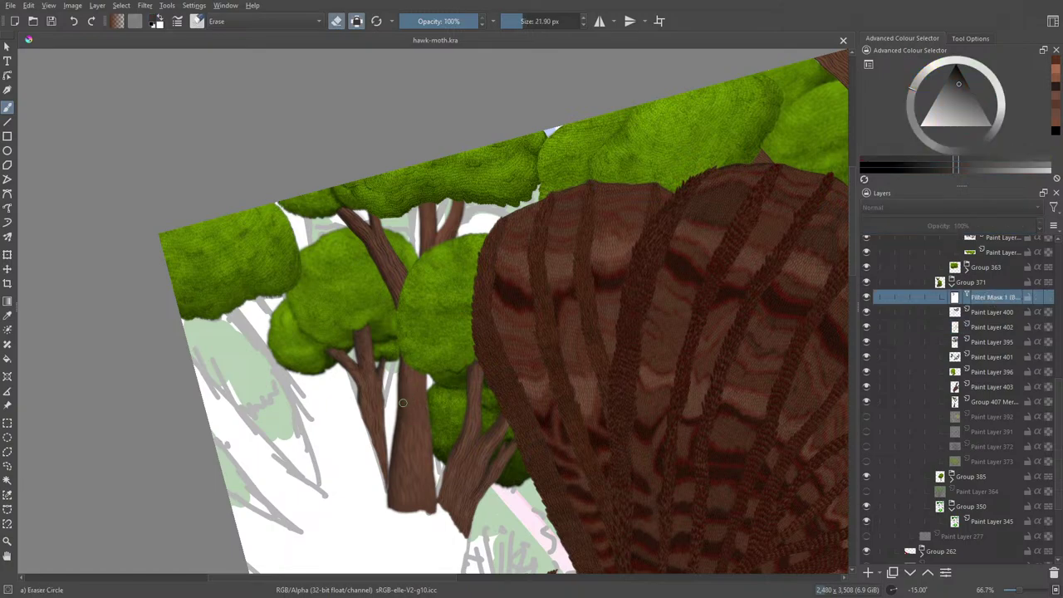
left_click(196, 22)
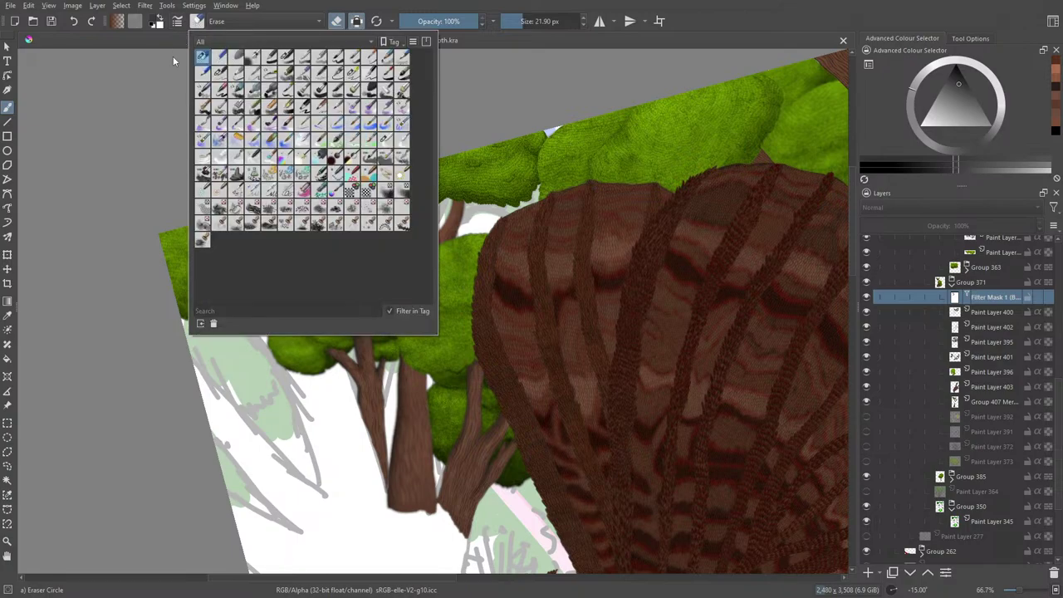
left_click(222, 61)
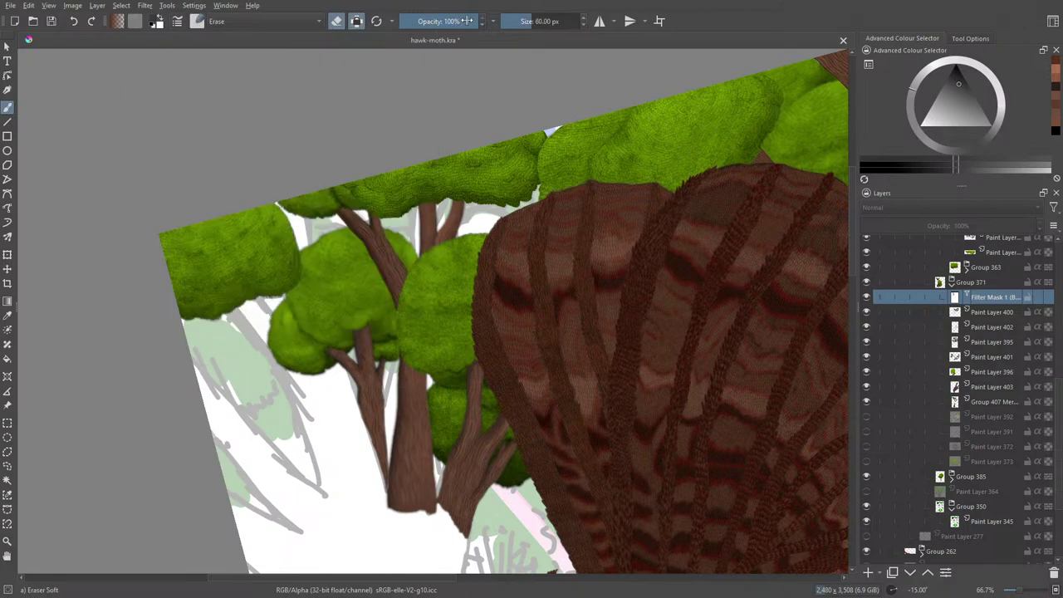
left_click(465, 21)
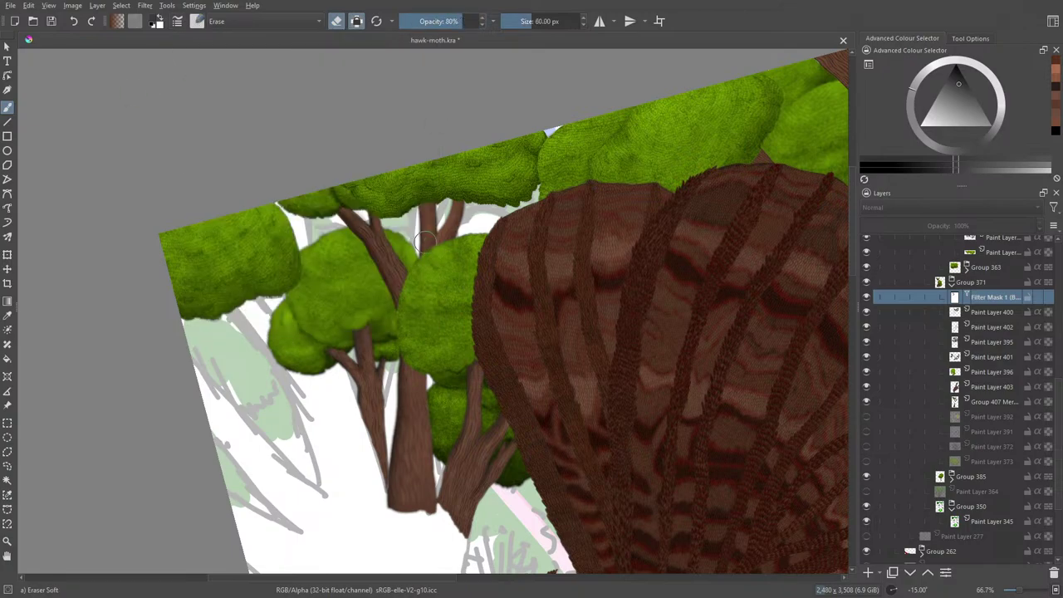
left_click(524, 21)
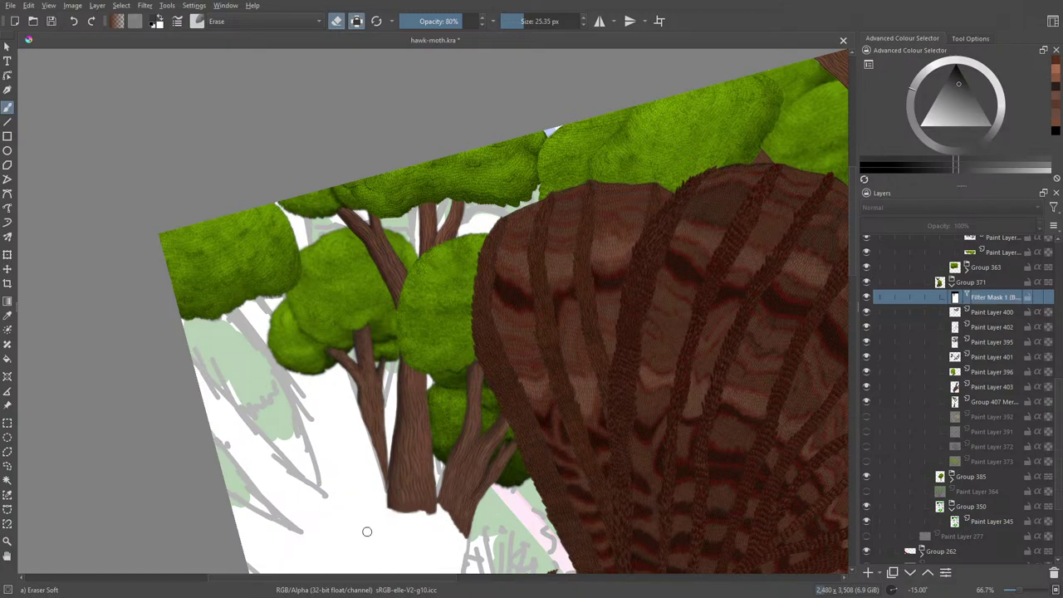
key("slash")
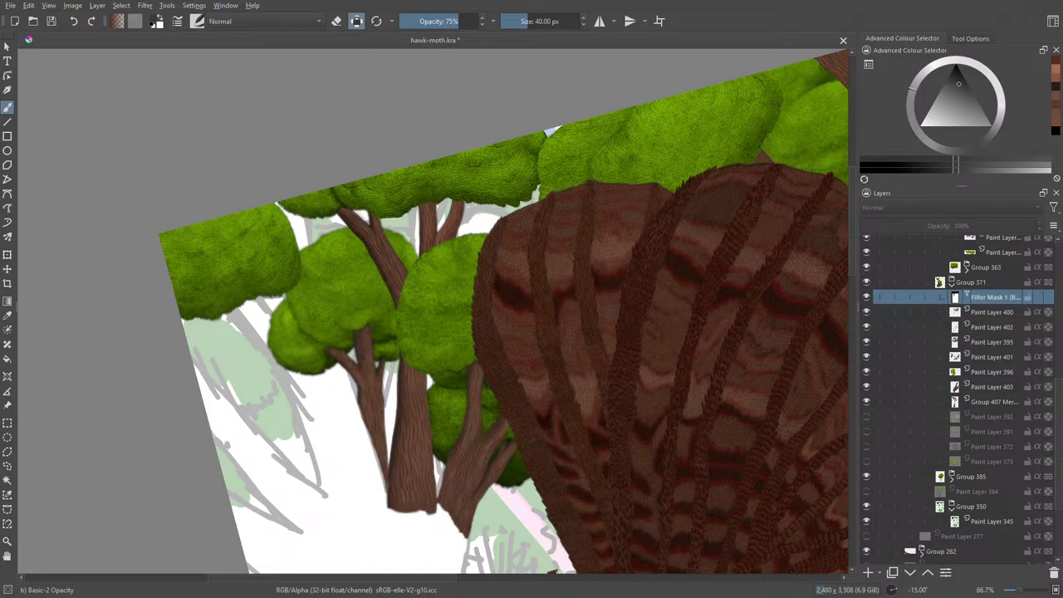
Collapse Group 368 and move it down out of Group 367, directly above Group 371.
left_click(942, 251)
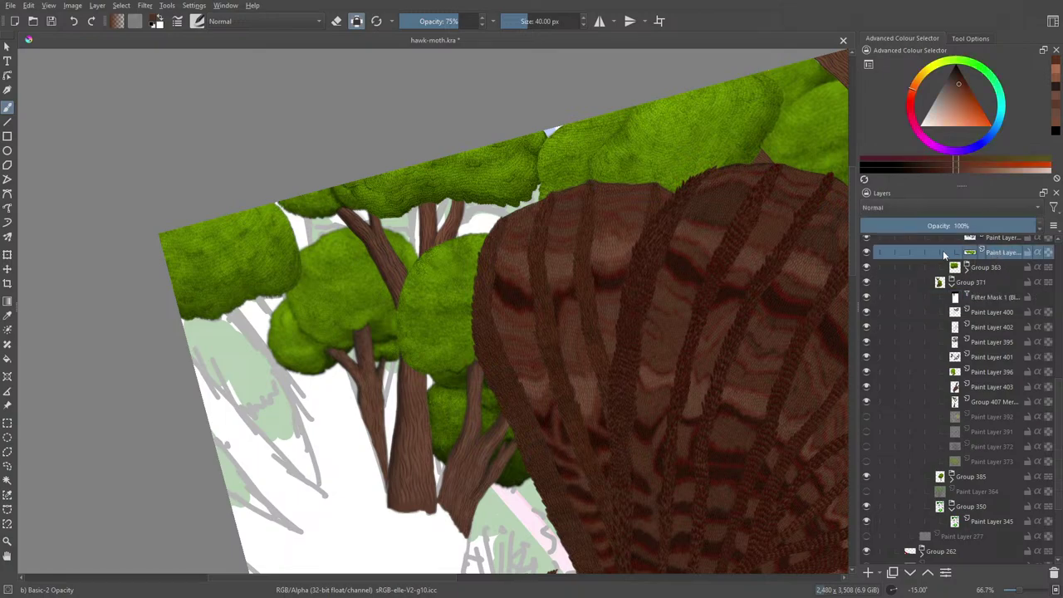
left_click(867, 253)
left_click(868, 253)
scroll(955, 298, "up", 2)
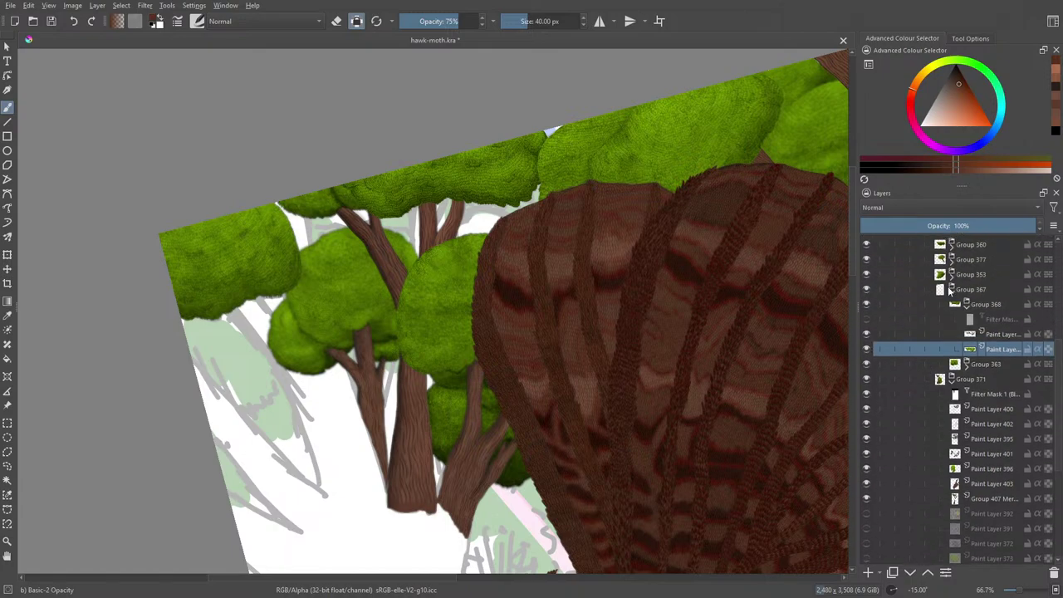
left_click(967, 304)
left_click(981, 305)
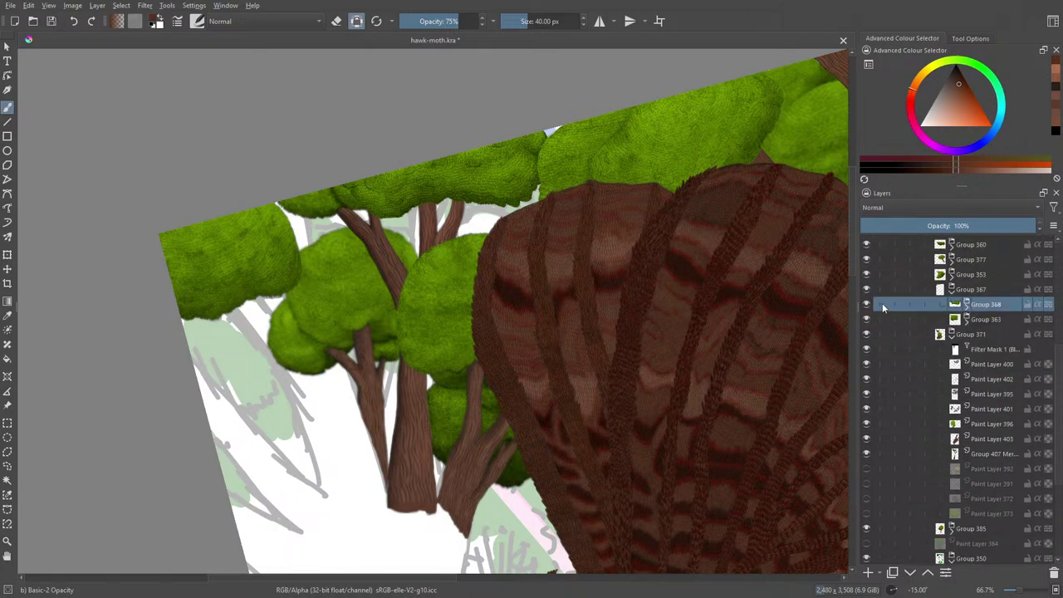
left_click(867, 305)
left_click(909, 573)
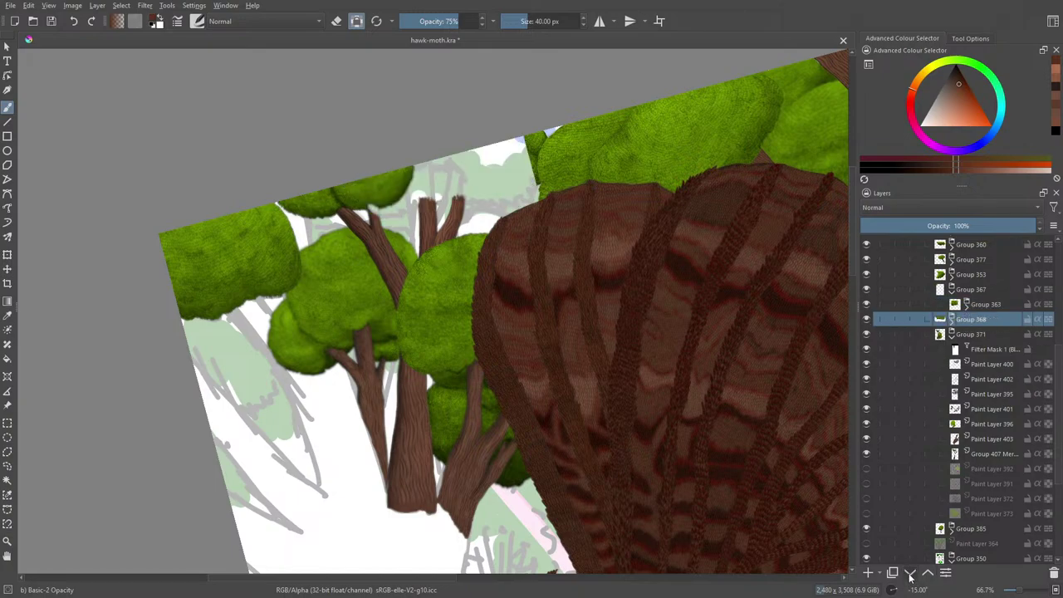
Move Group 368 into Group 371, directly below its Blur filter mask.
left_click(909, 573)
left_click(910, 574)
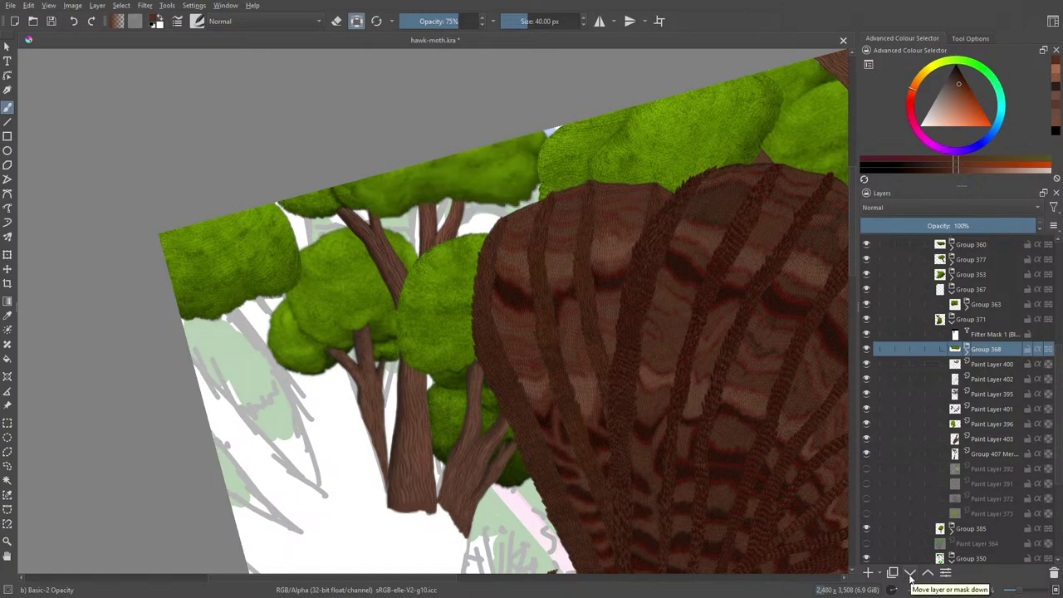
left_click(984, 335)
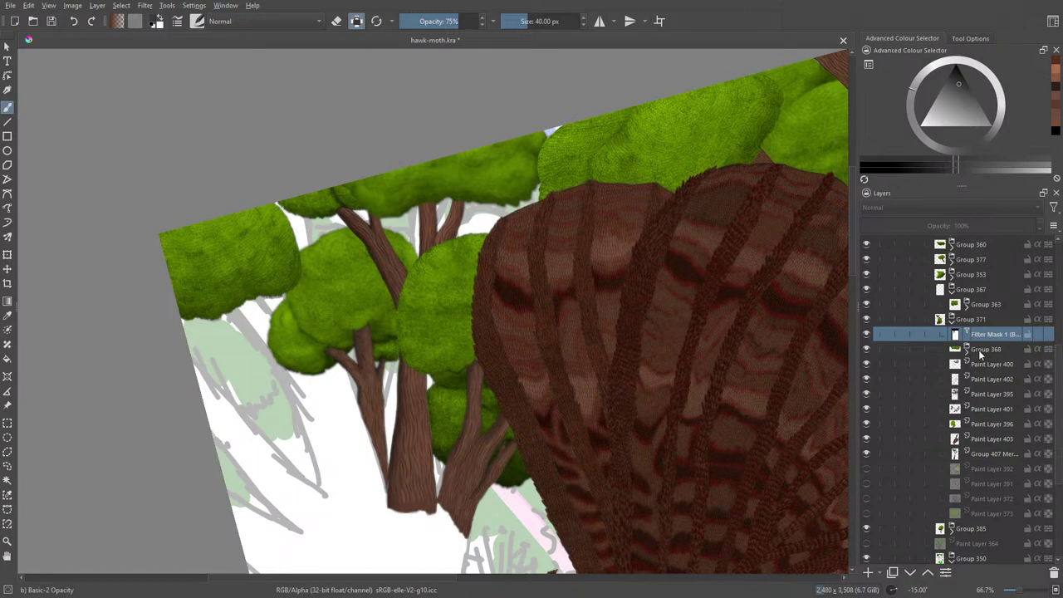
left_click(984, 350)
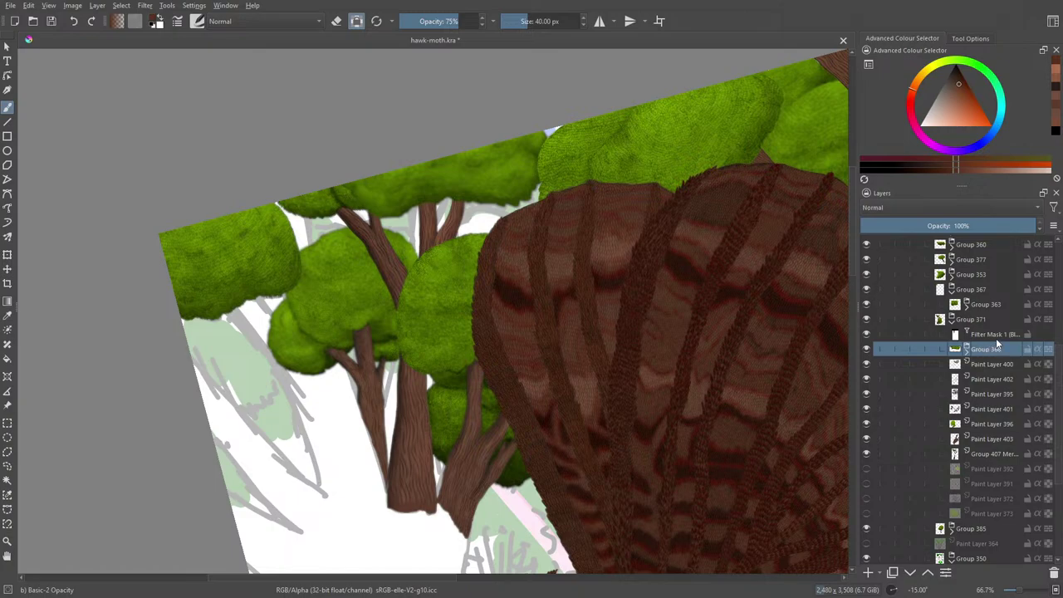
mouse_move(996, 350)
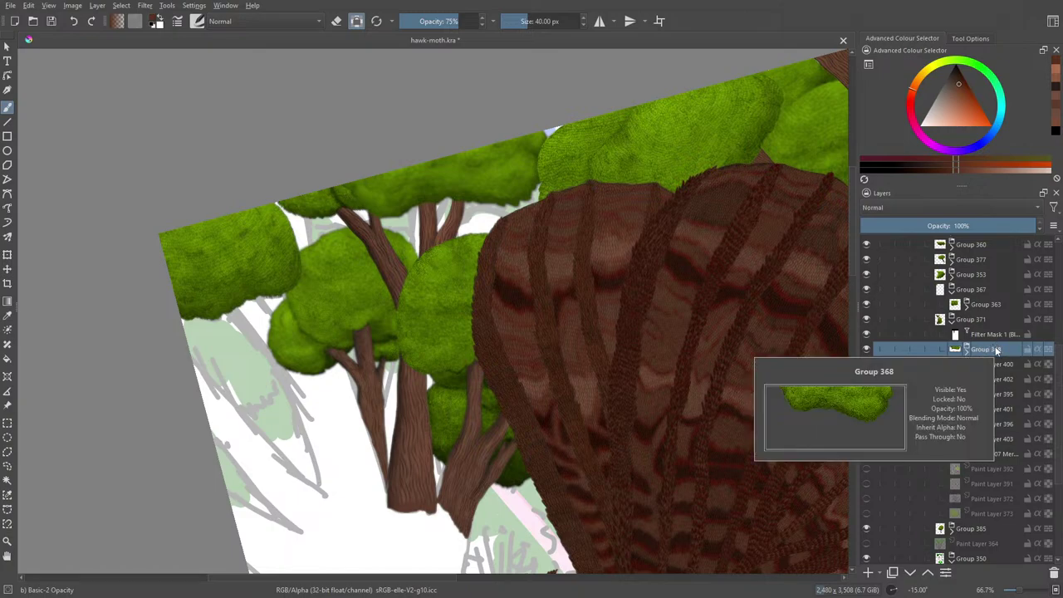
Move Group 368 further down inside Group 371, directly above Group 407 Merged.
scroll(1007, 397, "down", 1)
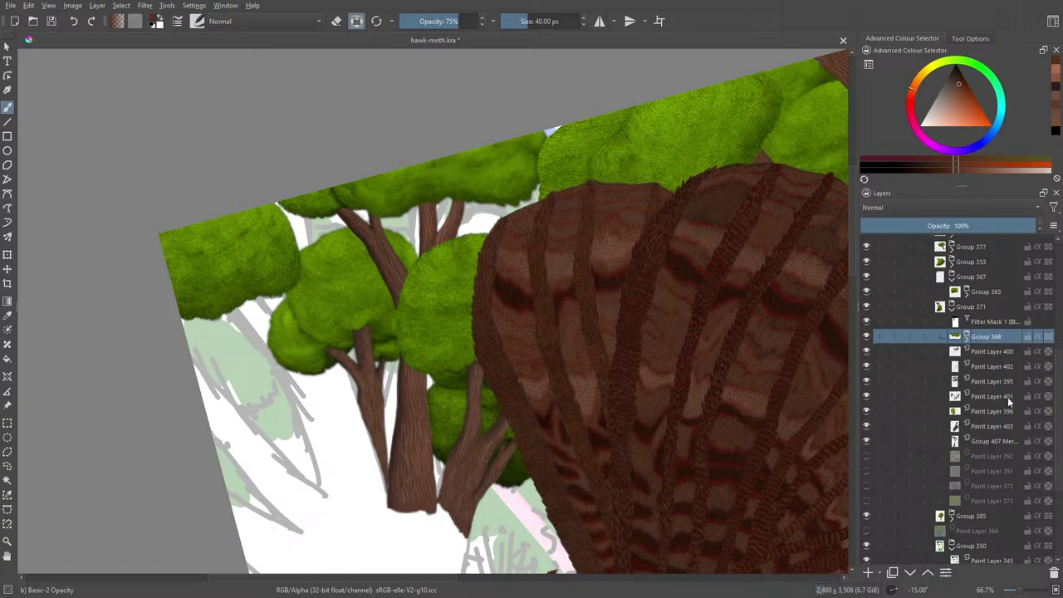
left_click(909, 572)
left_click(909, 572)
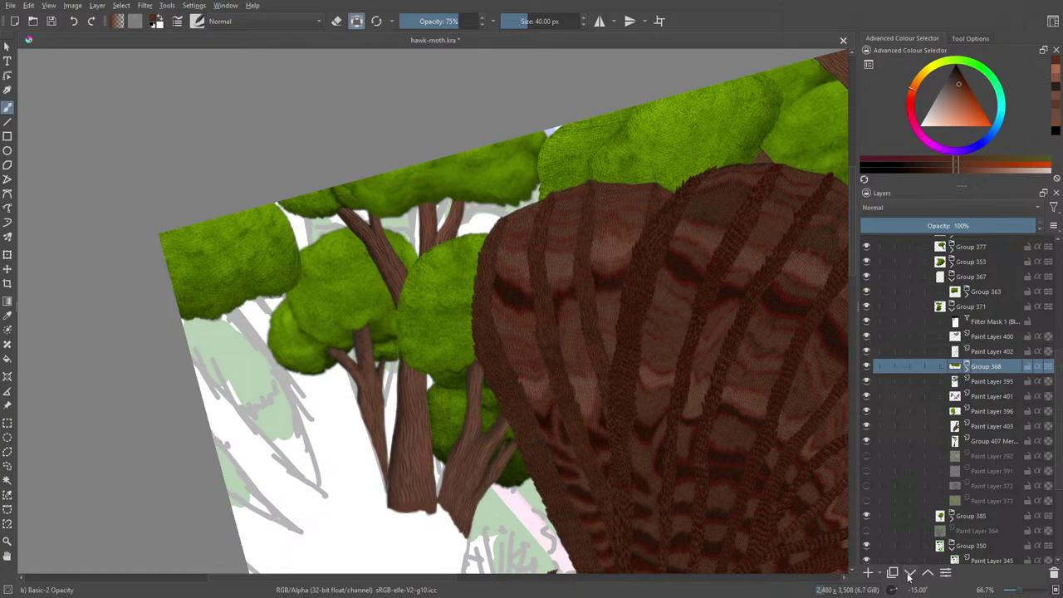
left_click(909, 571)
left_click(909, 572)
left_click(909, 572)
left_click(909, 572)
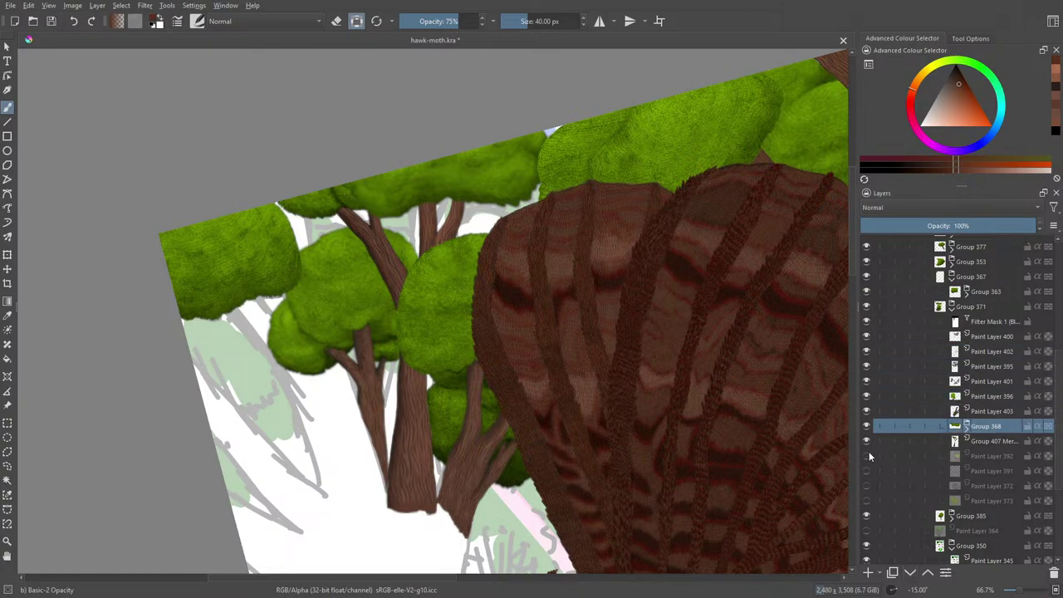
Toggle the visibility of Group 407 Merged and Group 368 to check their contents, and flatten Group 368 into a single layer.
left_click(865, 441)
left_click(865, 441)
left_click(867, 428)
left_click(867, 426)
right_click(975, 435)
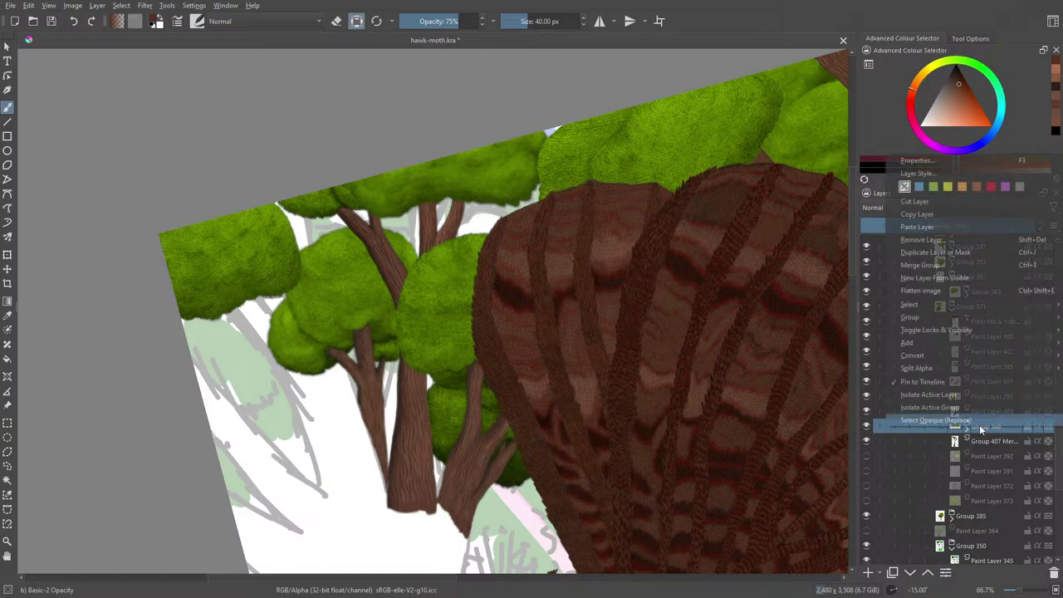
left_click(909, 271)
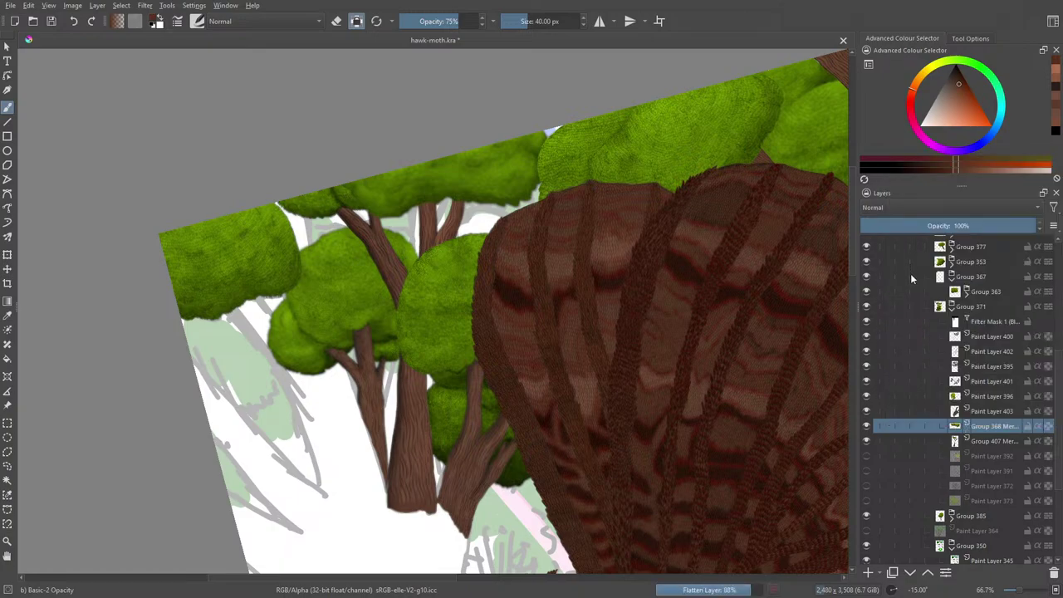
mouse_move(910, 272)
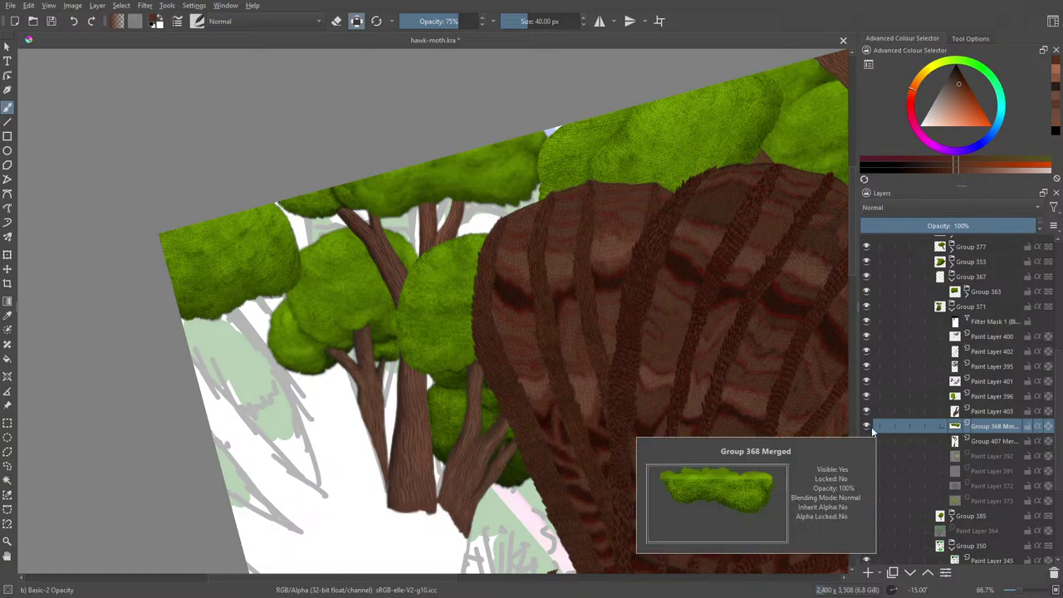
left_click(872, 426)
left_click(872, 426)
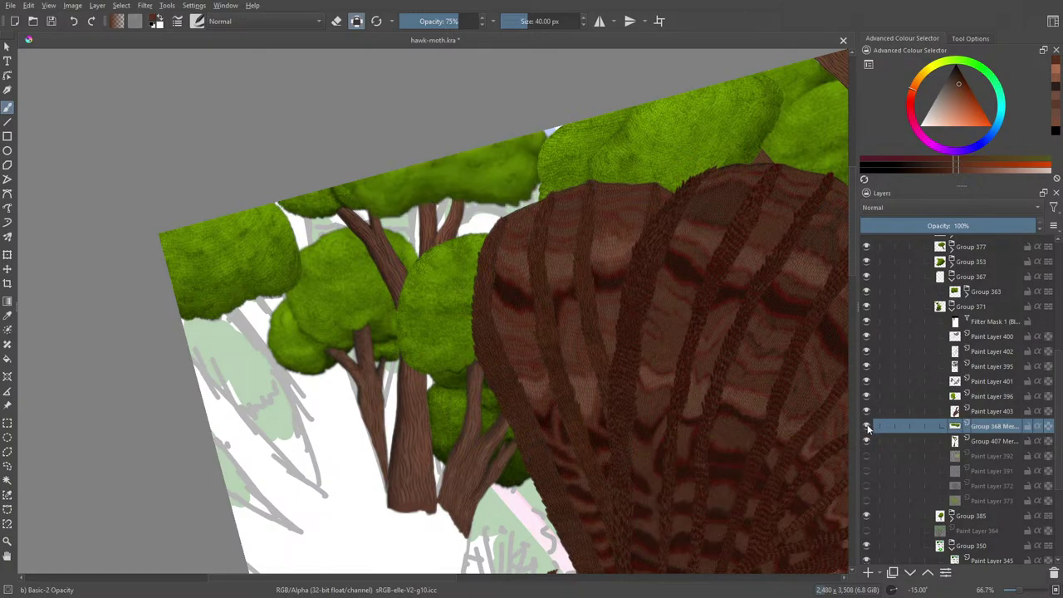
Merge the flattened Group 368 layer into Group 407 Merged, check the result by toggling its visibility, and save the illustration.
right_click(974, 426)
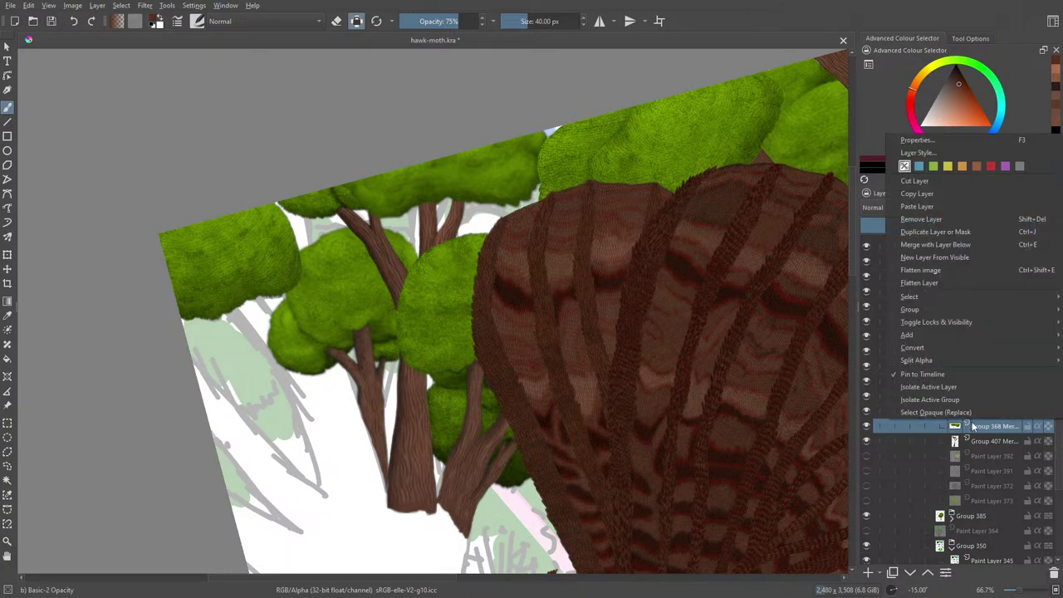
left_click(907, 244)
left_click(866, 427)
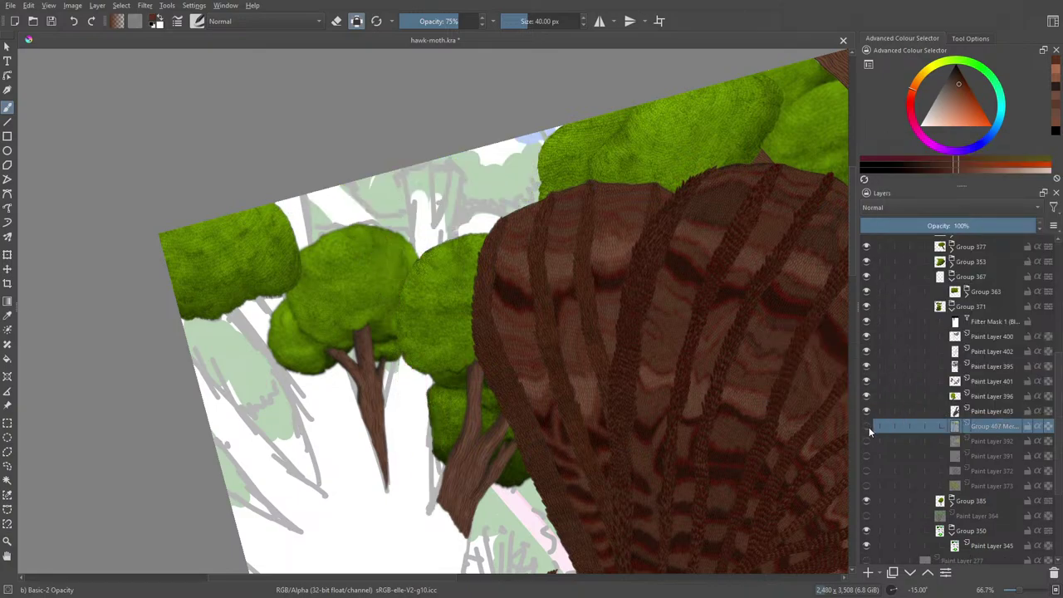
left_click(867, 427)
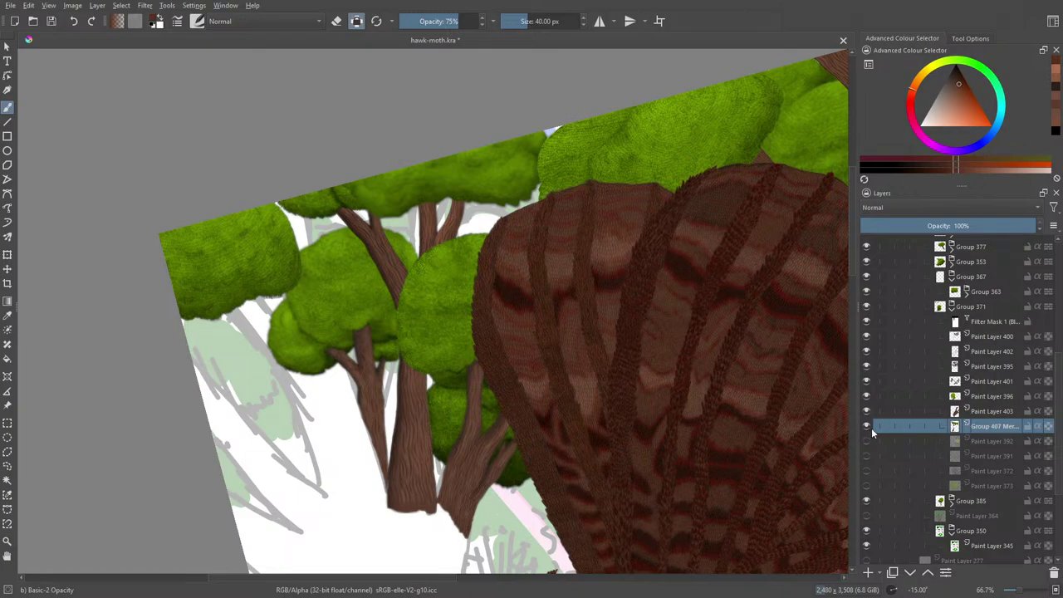
left_click(50, 21)
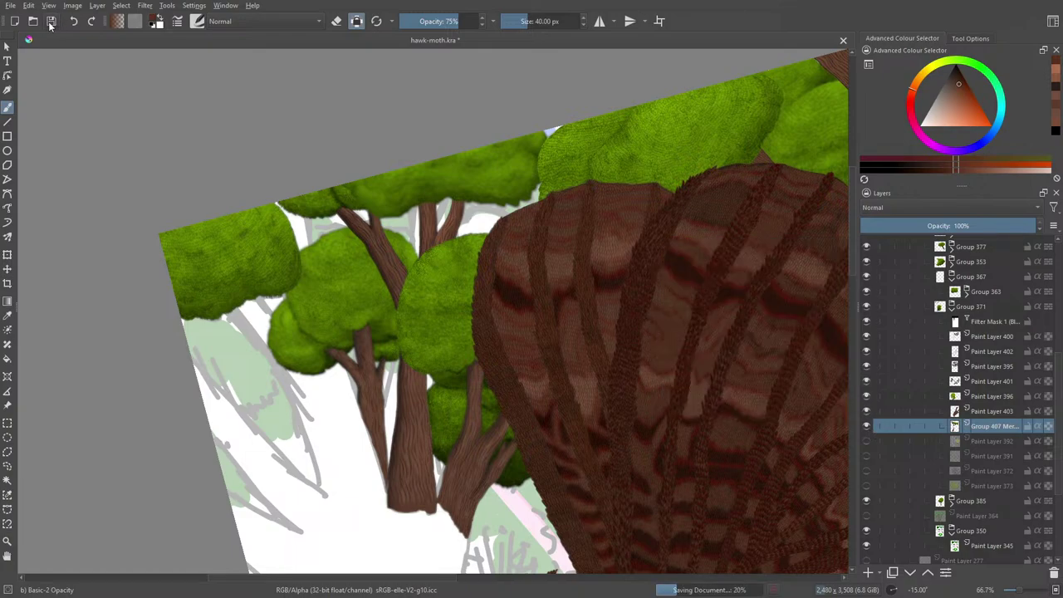
Erase Group 371's Blur filter mask over the upper foliage using Eraser Soft at 80% opacity and 25.35 px, and return to Basic-2 Opacity.
left_click(984, 322)
key("e")
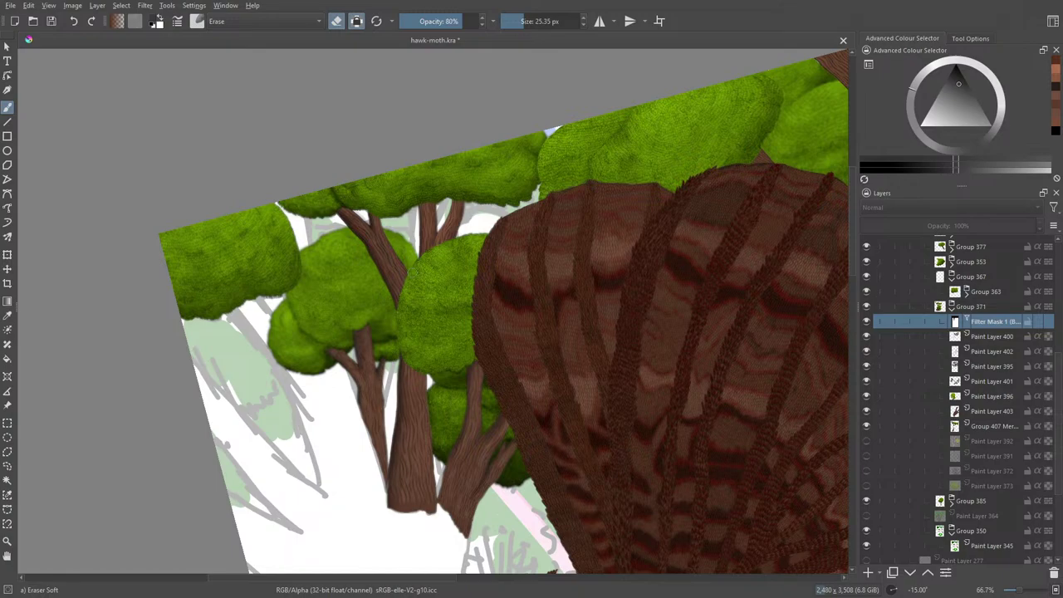
right_click(404, 178)
left_click(362, 107)
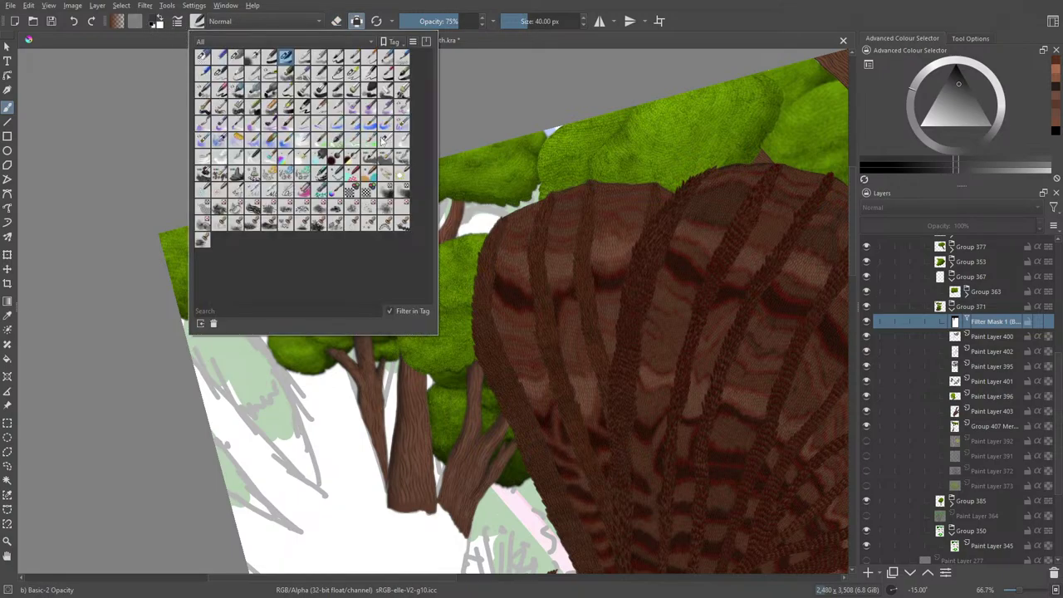
Switch to the Blender Basic brush at 100% opacity and enlarge it to 29.14 px for working on the Blur filter mask.
left_click(385, 141)
right_click(388, 131)
left_click(387, 131)
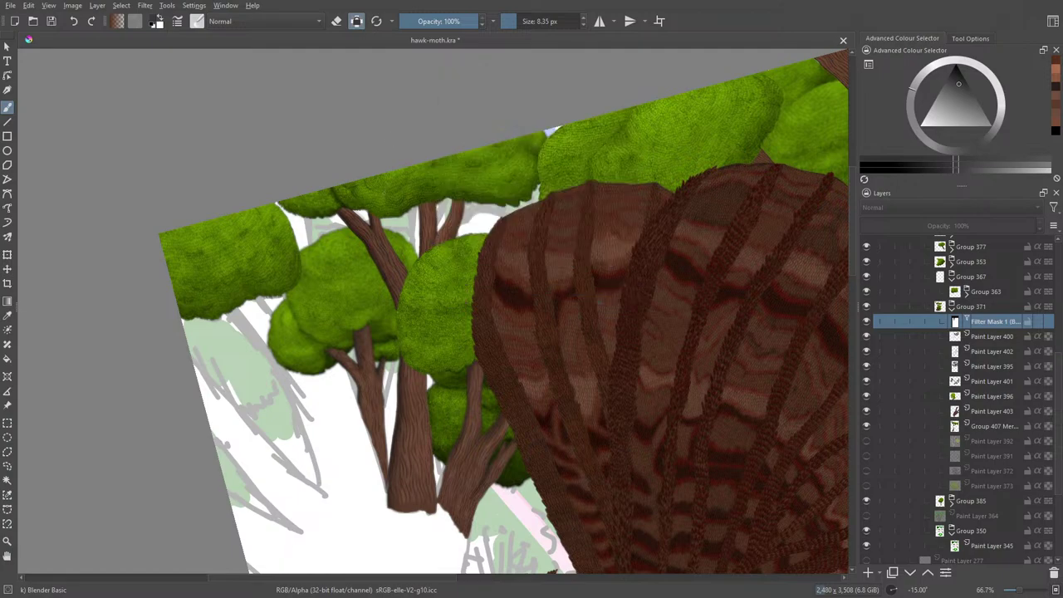
left_click_drag(396, 185, 432, 184)
left_click(286, 368, "ctrl")
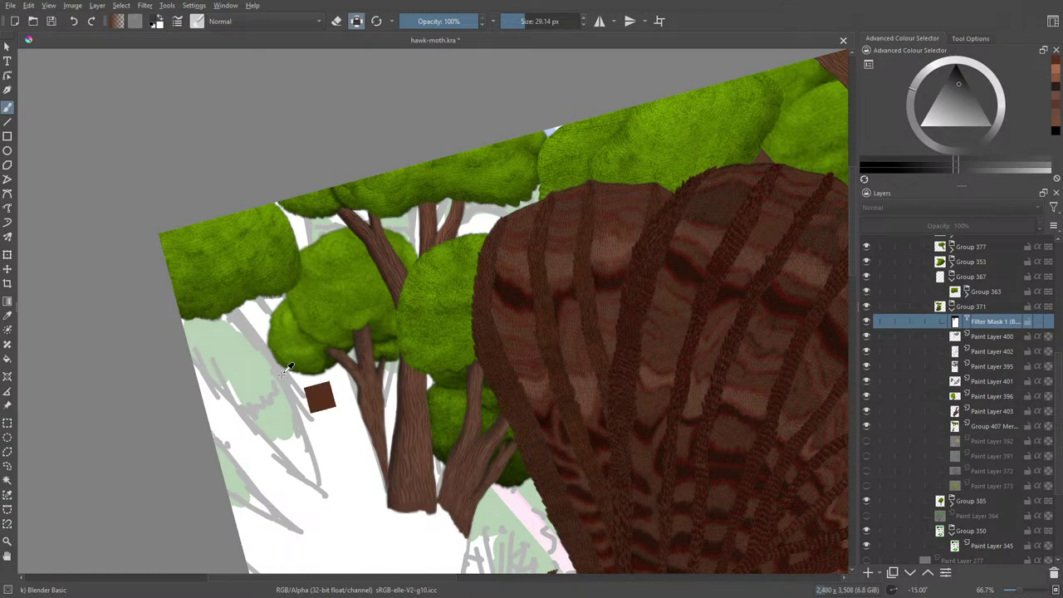